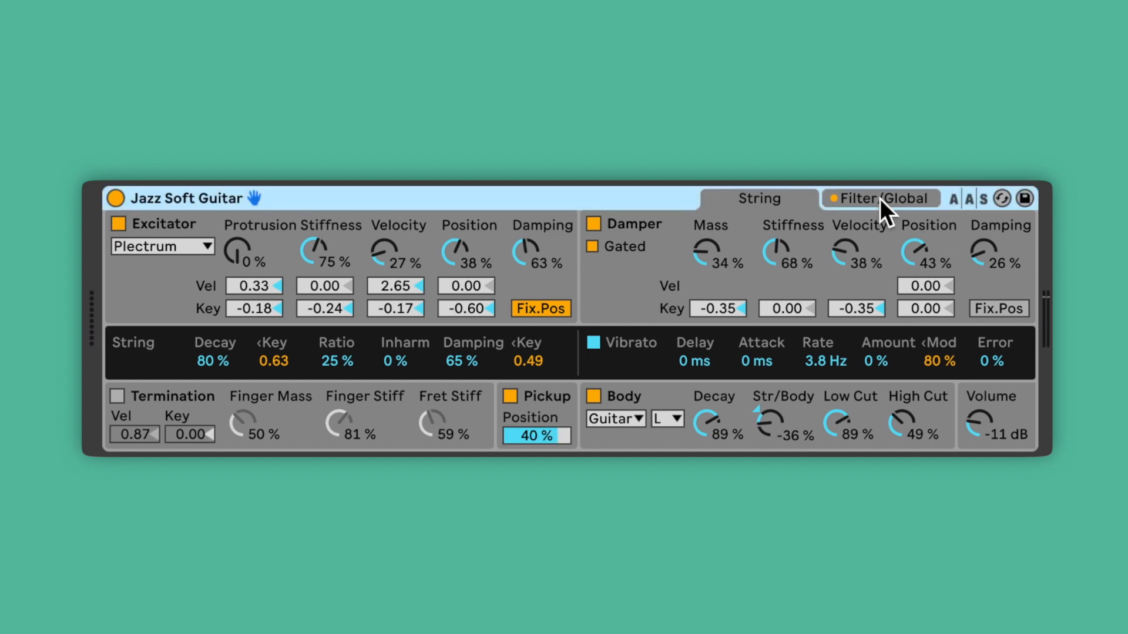
Adjust the Jazz Soft Guitar's filter to a cutoff of 82 Hz and a resonance of 16%
{"action": "left_click", "coordinate": [879, 199]}
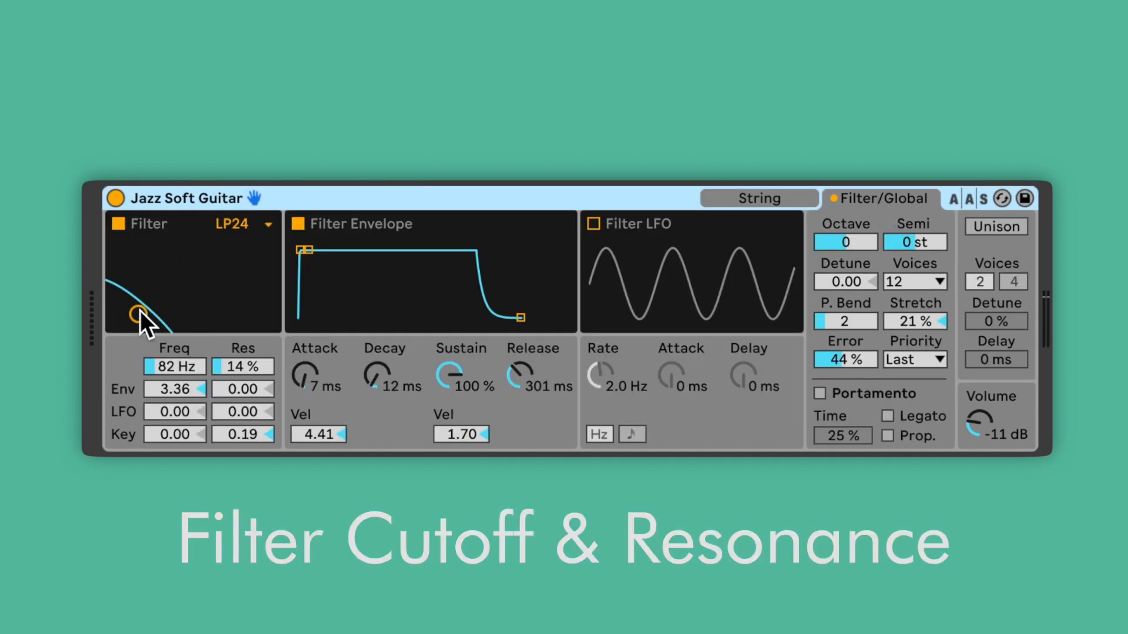
{"action": "left_click_drag", "start_coordinate": [137, 313], "coordinate": [138, 318]}
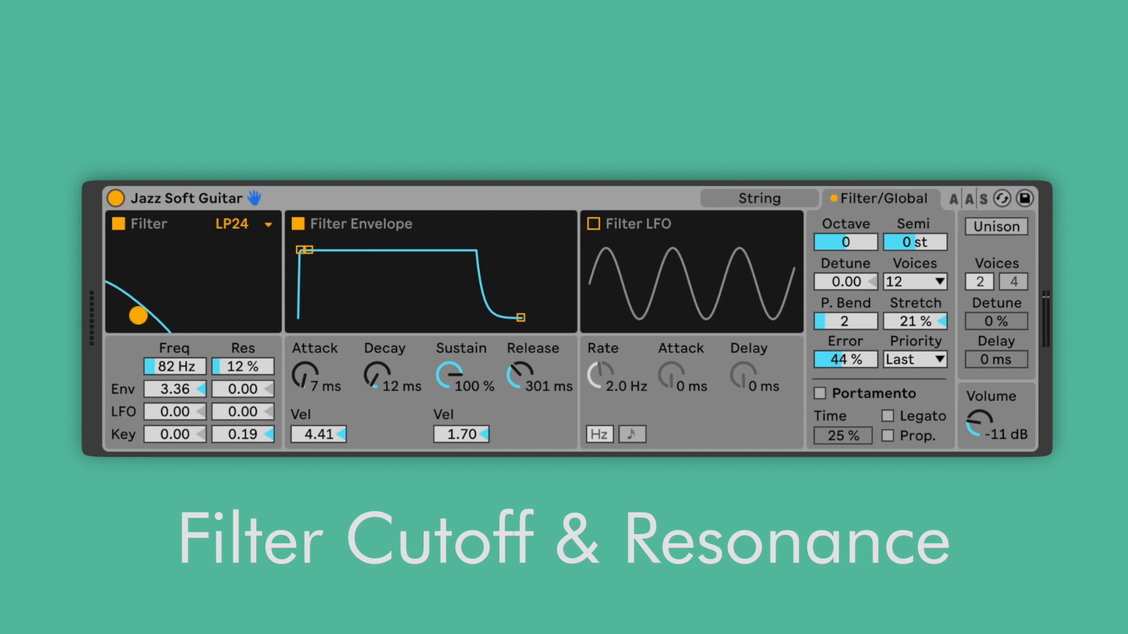
{"action": "mouse_move", "coordinate": [139, 314]}
{"action": "left_mouse_down"}
{"action": "mouse_move", "coordinate": [168, 315]}
{"action": "mouse_move", "coordinate": [138, 313]}
{"action": "left_mouse_up"}
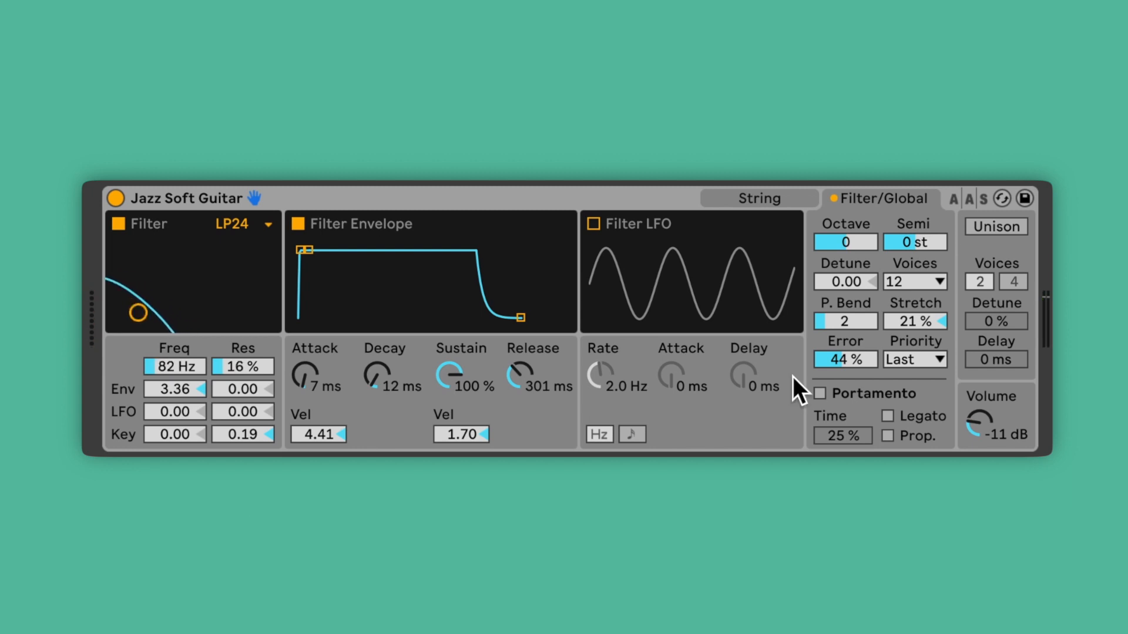
Test the global tuning Error amount at up to 100%, and set it to 25%
{"action": "left_click_drag", "start_coordinate": [867, 360], "coordinate": [867, 365]}
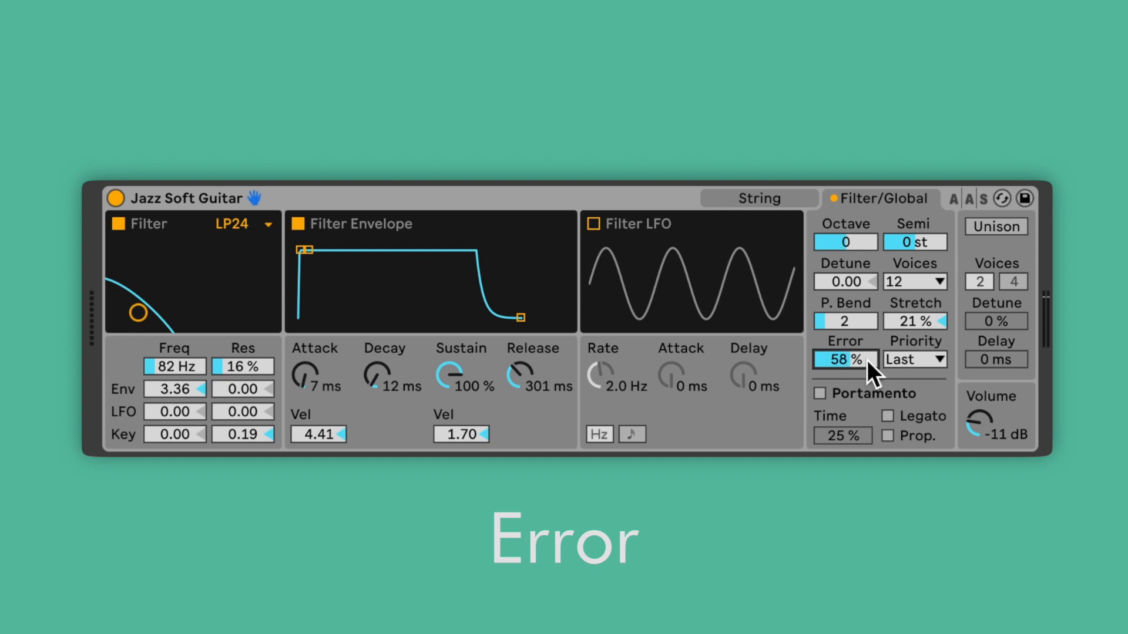
{"action": "left_click_drag", "start_coordinate": [867, 361], "coordinate": [867, 384]}
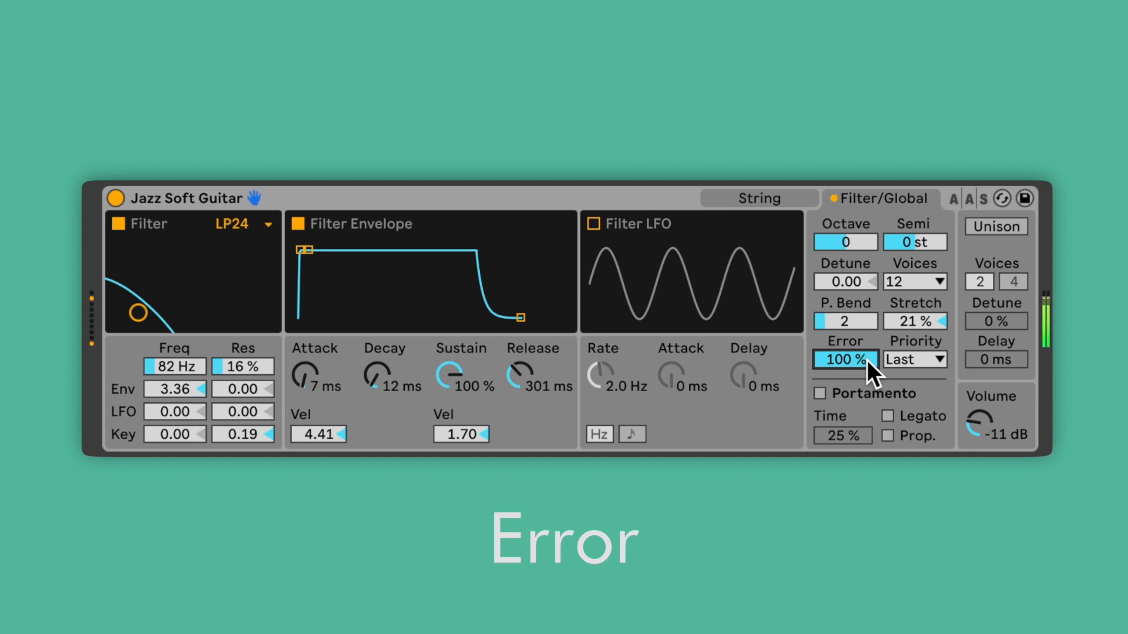
{"action": "left_click_drag", "start_coordinate": [867, 360], "coordinate": [867, 413]}
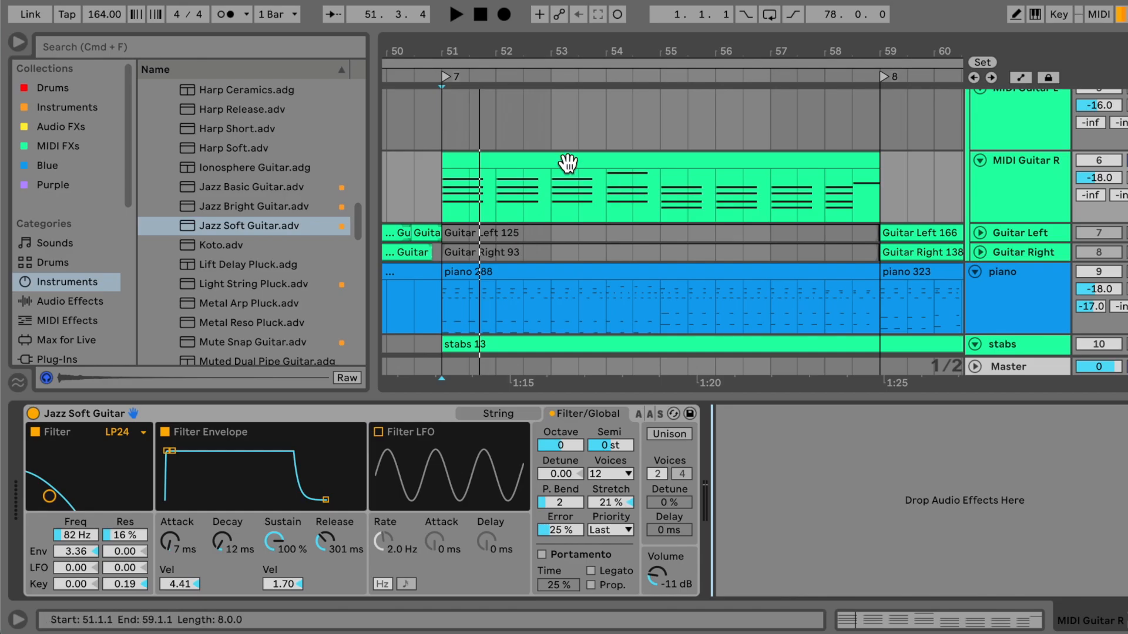
Stagger the start times of the upper three notes in the MIDI Guitar R clip's first chord to imitate a strum, and play it
{"action": "double_click", "coordinate": [566, 160]}
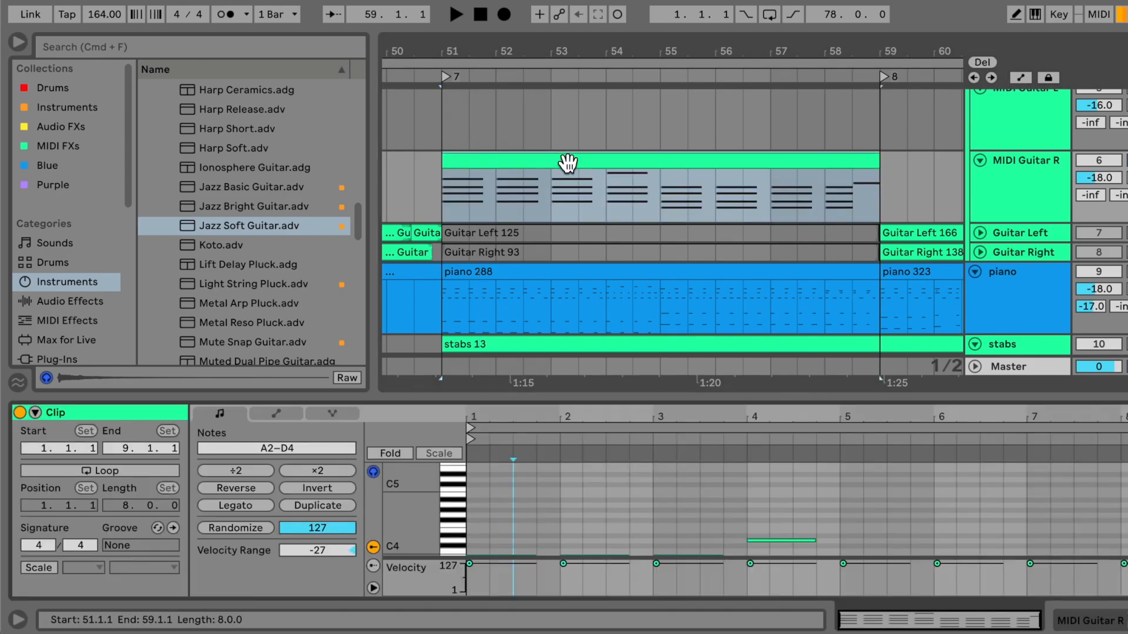
{"action": "left_click_drag", "start_coordinate": [558, 394], "coordinate": [561, 261]}
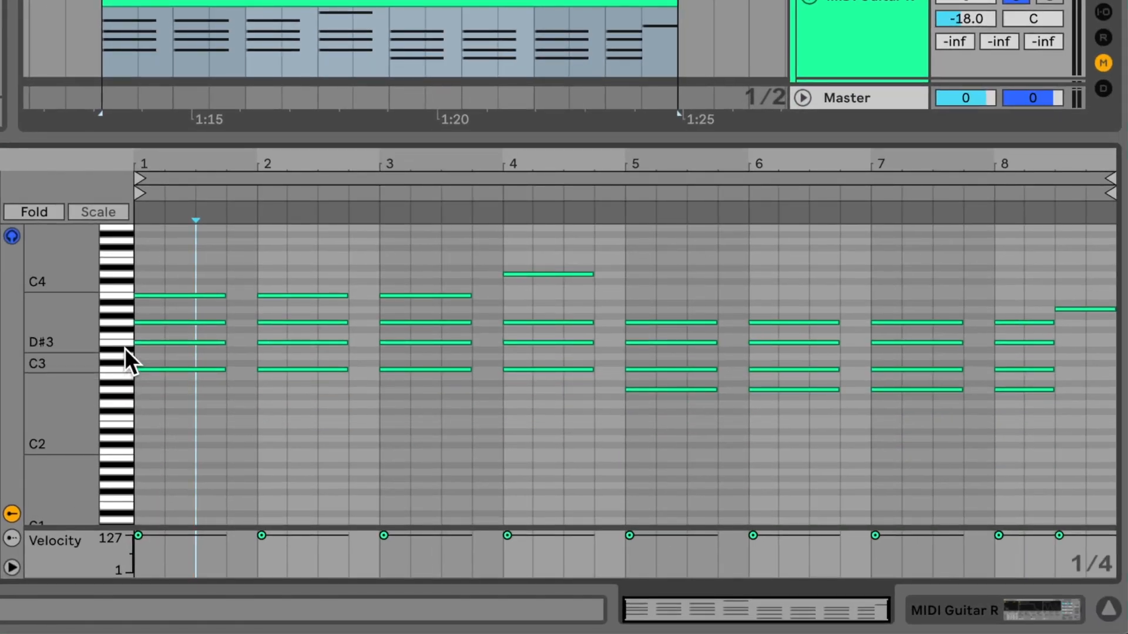
{"action": "left_click", "coordinate": [134, 403]}
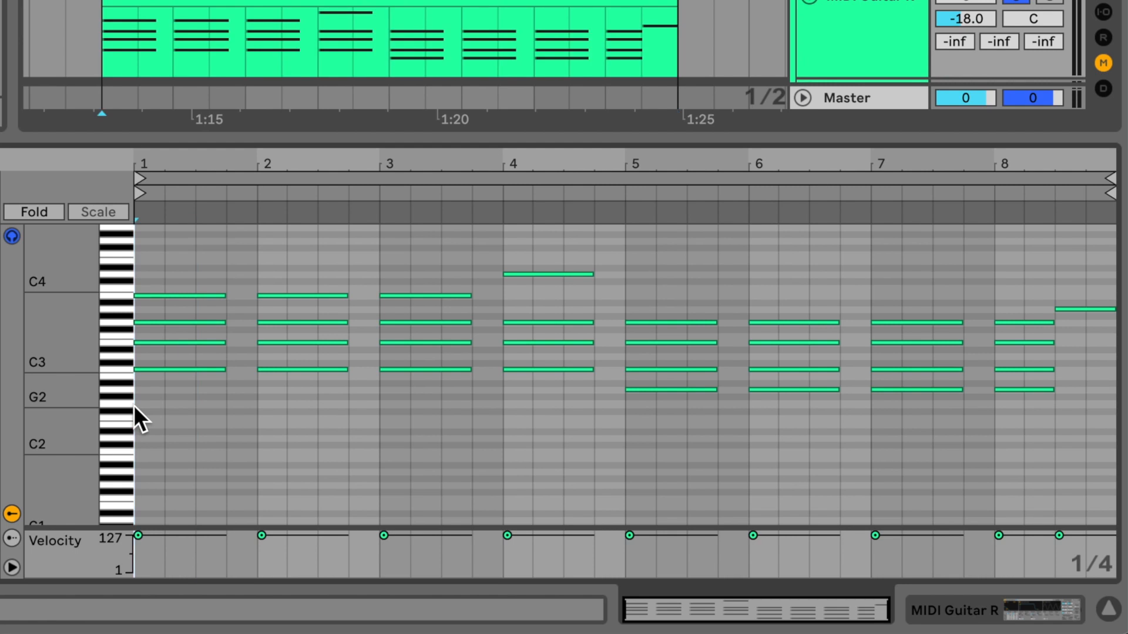
{"action": "left_click_drag", "start_coordinate": [144, 204], "coordinate": [144, 306]}
{"action": "scroll", "coordinate": [227, 421], "scroll_direction": "up", "scroll_amount": 5}
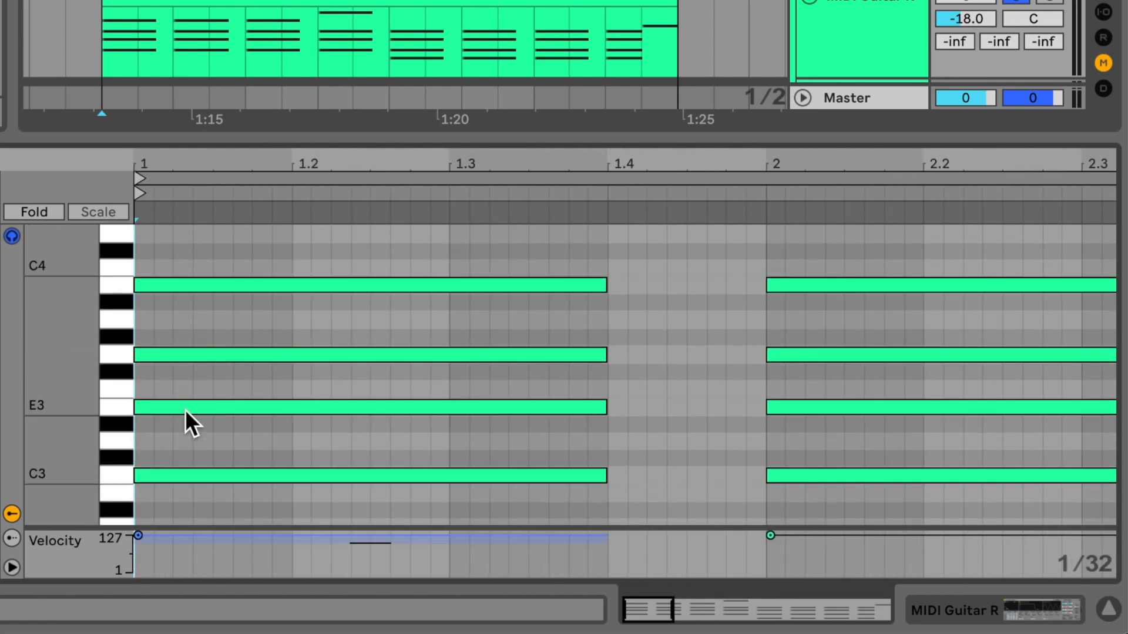
{"action": "left_click", "coordinate": [137, 405]}
{"action": "left_click_drag", "start_coordinate": [137, 405], "coordinate": [143, 405]}
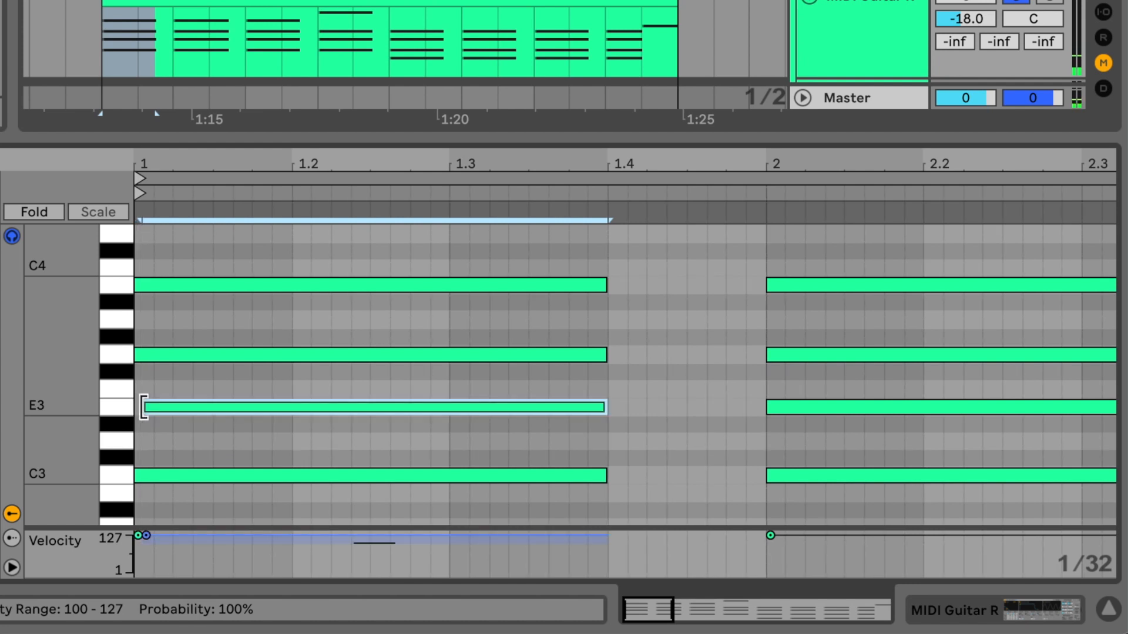
{"action": "left_click_drag", "start_coordinate": [137, 355], "coordinate": [150, 355]}
{"action": "left_click", "coordinate": [136, 286]}
{"action": "left_click_drag", "start_coordinate": [137, 286], "coordinate": [163, 287]}
{"action": "key", "text": "space"}
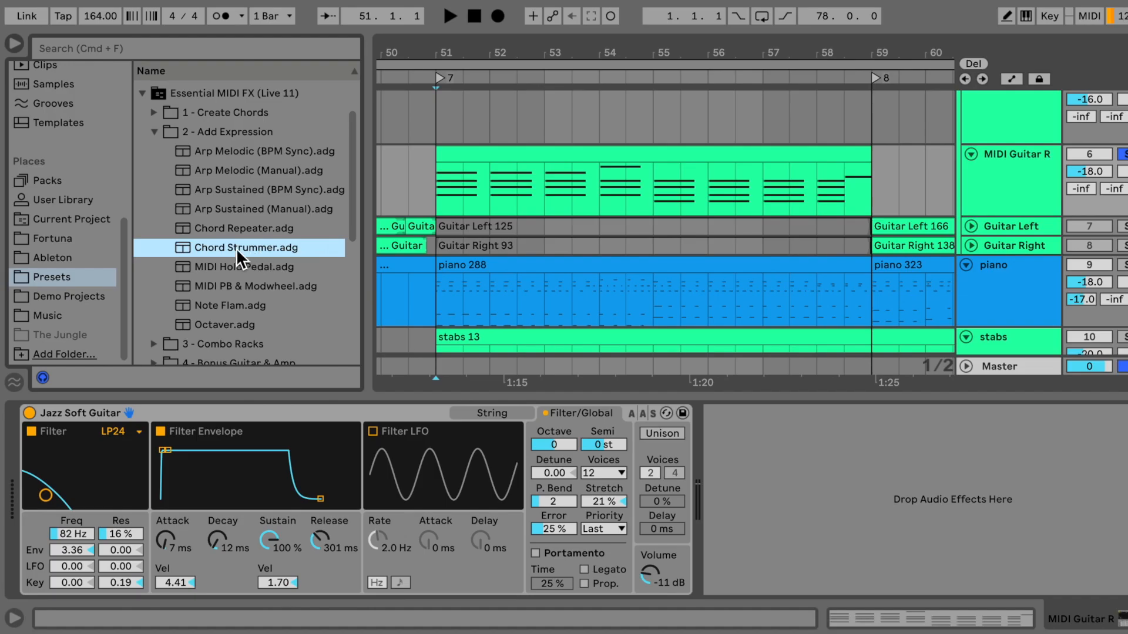
Add the Chord Strummer preset before Jazz Soft Guitar and set its Speed to 63.6 ms
{"action": "mouse_move", "coordinate": [236, 248]}
{"action": "left_mouse_down"}
{"action": "mouse_move", "coordinate": [182, 409]}
{"action": "mouse_move", "coordinate": [54, 484]}
{"action": "left_mouse_up"}
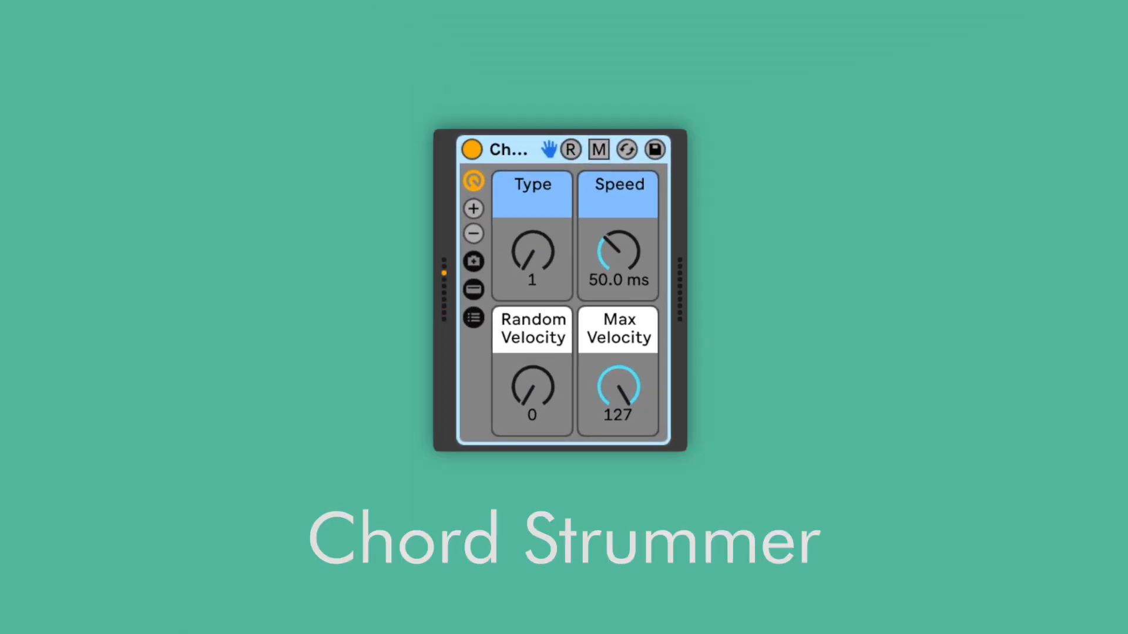
{"action": "left_click_drag", "start_coordinate": [651, 213], "coordinate": [651, 191]}
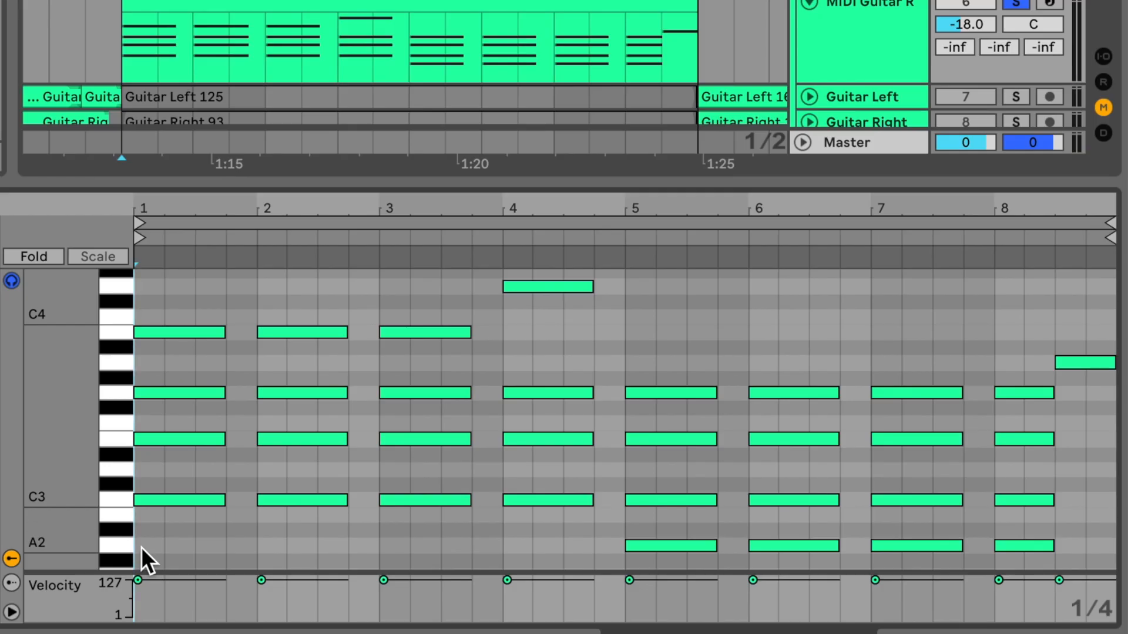
Vary the velocities of the chord notes in the MIDI Guitar R clip by adjusting individual note rows
{"action": "left_click_drag", "start_coordinate": [172, 495], "coordinate": [174, 467]}
{"action": "left_click_drag", "start_coordinate": [166, 391], "coordinate": [166, 399]}
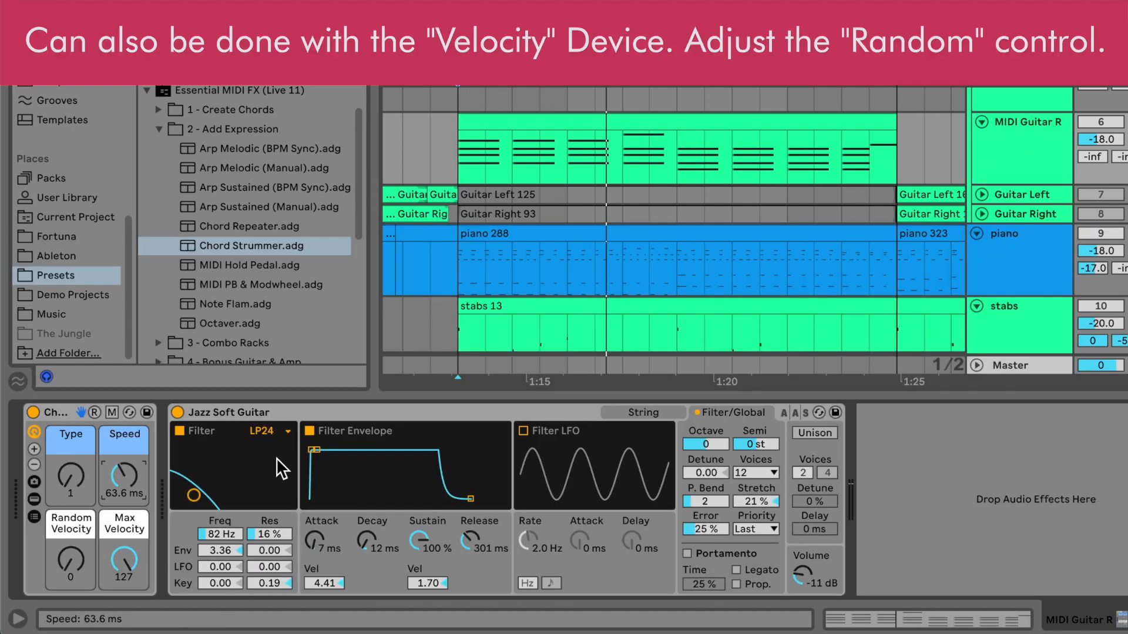
Set the Chord Strummer's Random Velocity to 16 while auditioning the guitar part
{"action": "left_click", "coordinate": [79, 560]}
{"action": "key", "text": "space"}
{"action": "key", "text": "Up"}
{"action": "key", "text": "Up"}
{"action": "key", "text": "Up"}
{"action": "key", "text": "Up"}
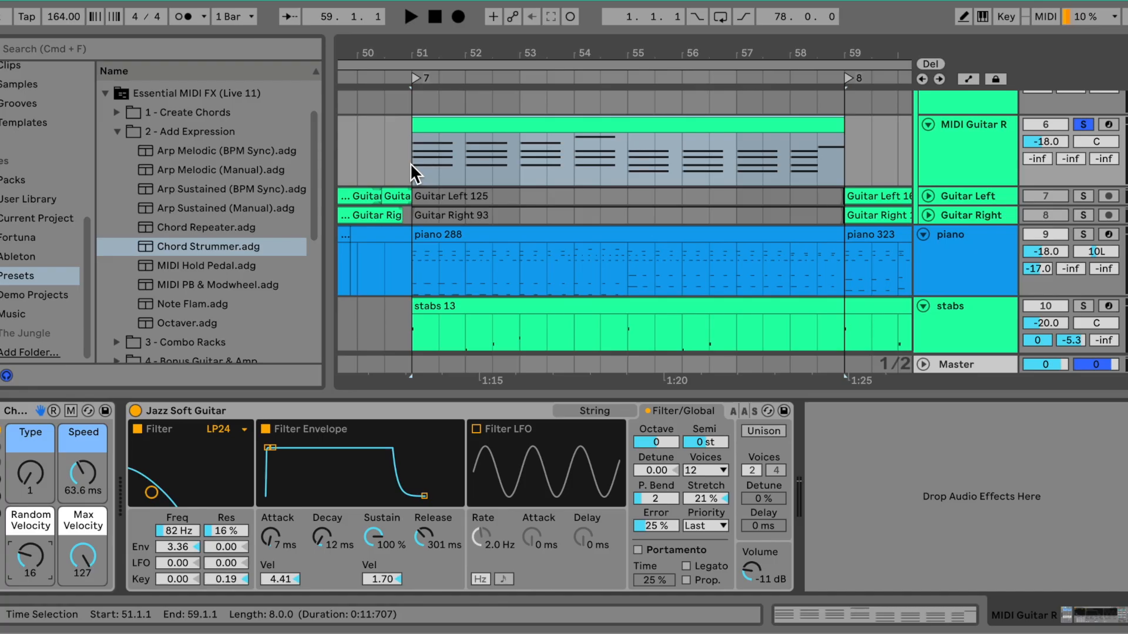
Open the MIDI Guitar R clip's envelopes and select the MIDI Ctrl envelope 64 - Hold Pedal
{"action": "double_click", "coordinate": [448, 123]}
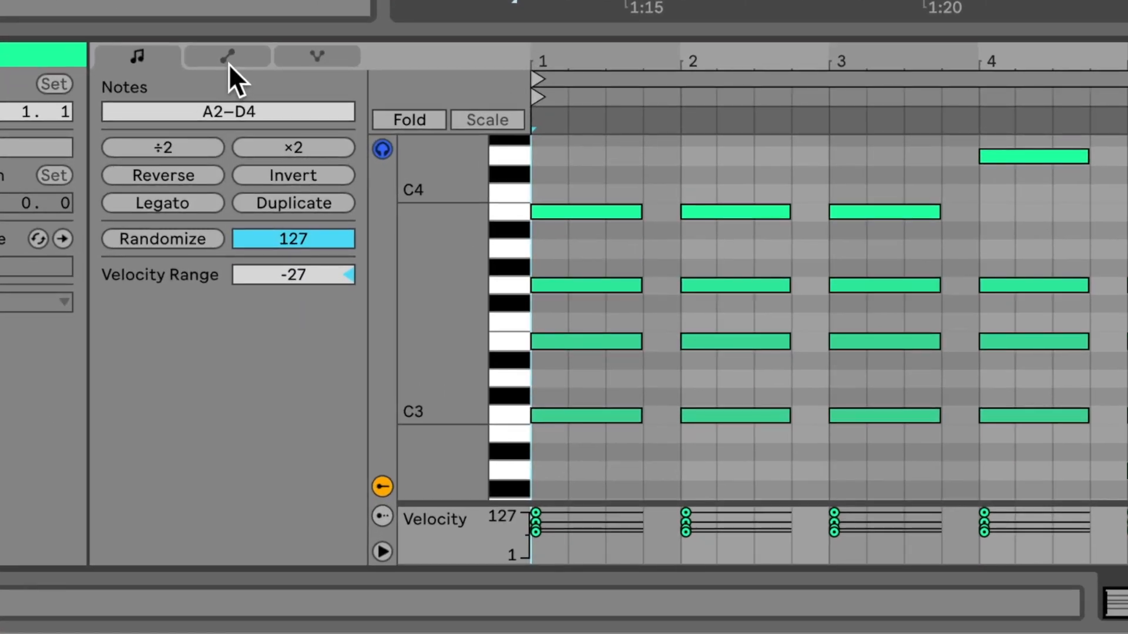
{"action": "left_click", "coordinate": [234, 278]}
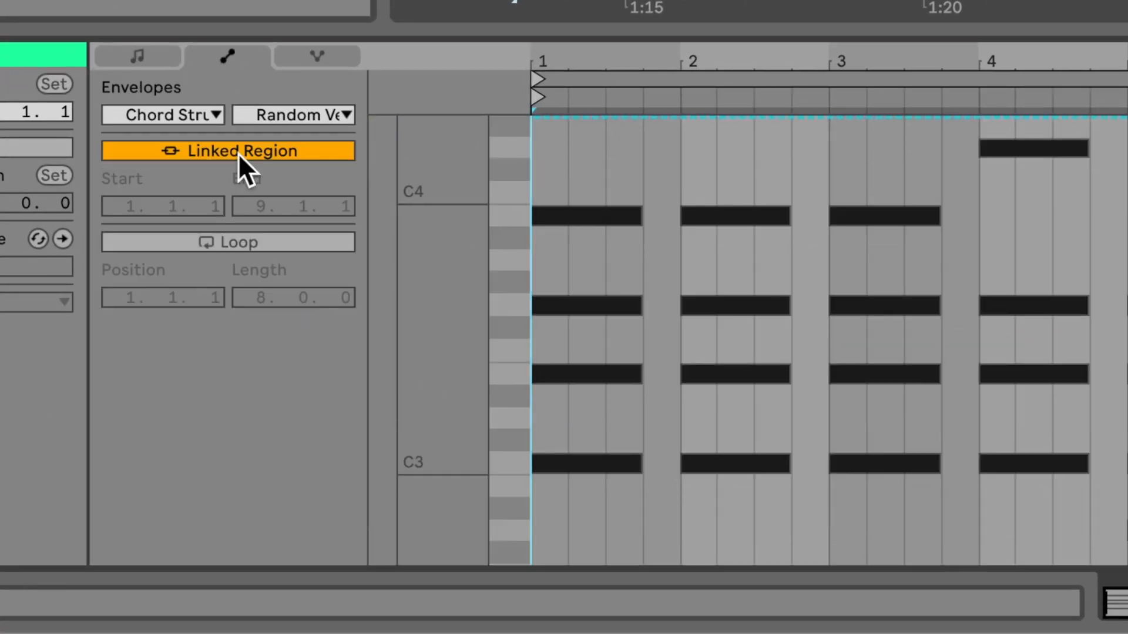
{"action": "left_click", "coordinate": [185, 112]}
{"action": "left_click", "coordinate": [192, 138]}
{"action": "left_click", "coordinate": [309, 115]}
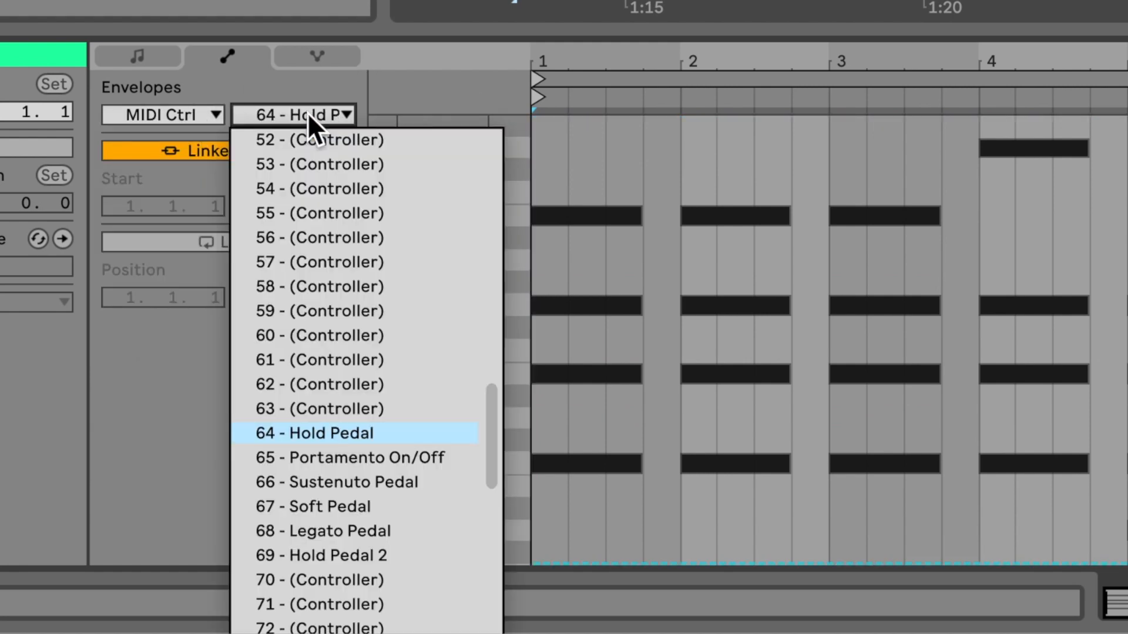
{"action": "left_click", "coordinate": [300, 428]}
Draw the hold pedal envelope at maximum from beat 1.2 to bar 5 and from beat 5.2 to the clip's end, with playback
{"action": "key", "text": "b"}
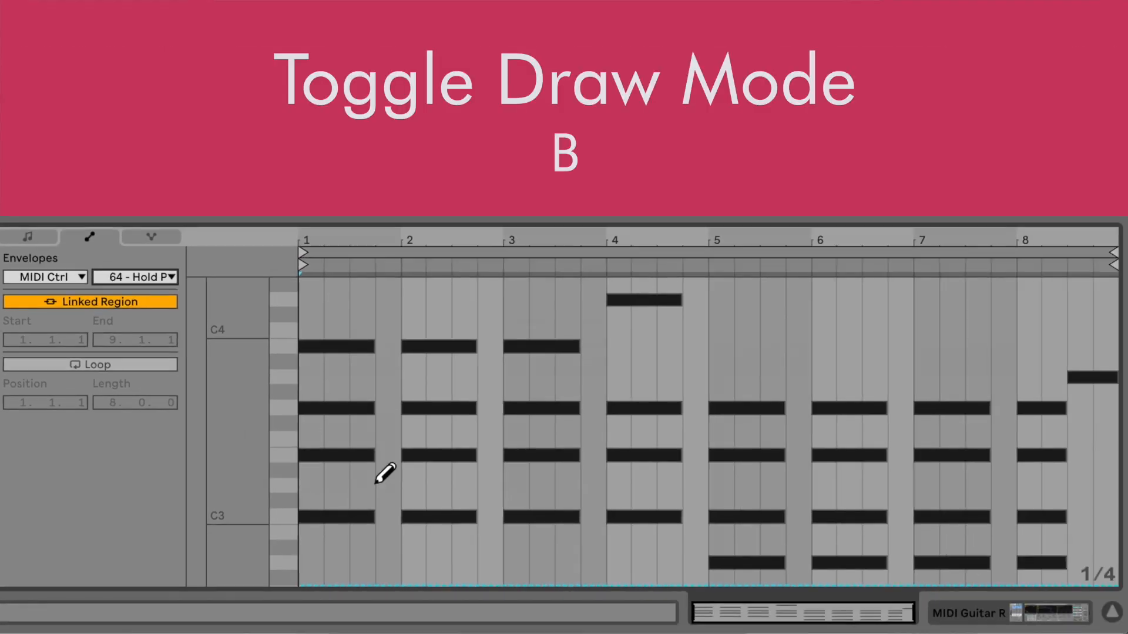
{"action": "mouse_move", "coordinate": [324, 258]}
{"action": "left_mouse_down"}
{"action": "mouse_move", "coordinate": [561, 222]}
{"action": "mouse_move", "coordinate": [693, 221]}
{"action": "mouse_move", "coordinate": [693, 282]}
{"action": "left_mouse_up"}
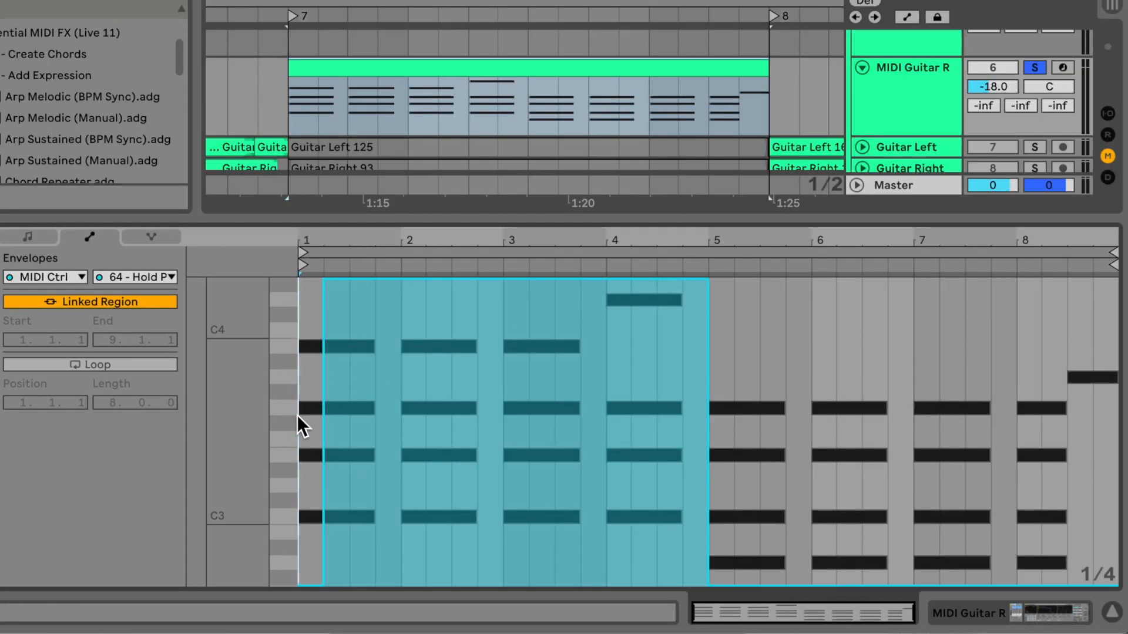
{"action": "key", "text": "space"}
{"action": "left_click_drag", "start_coordinate": [751, 336], "coordinate": [1105, 244]}
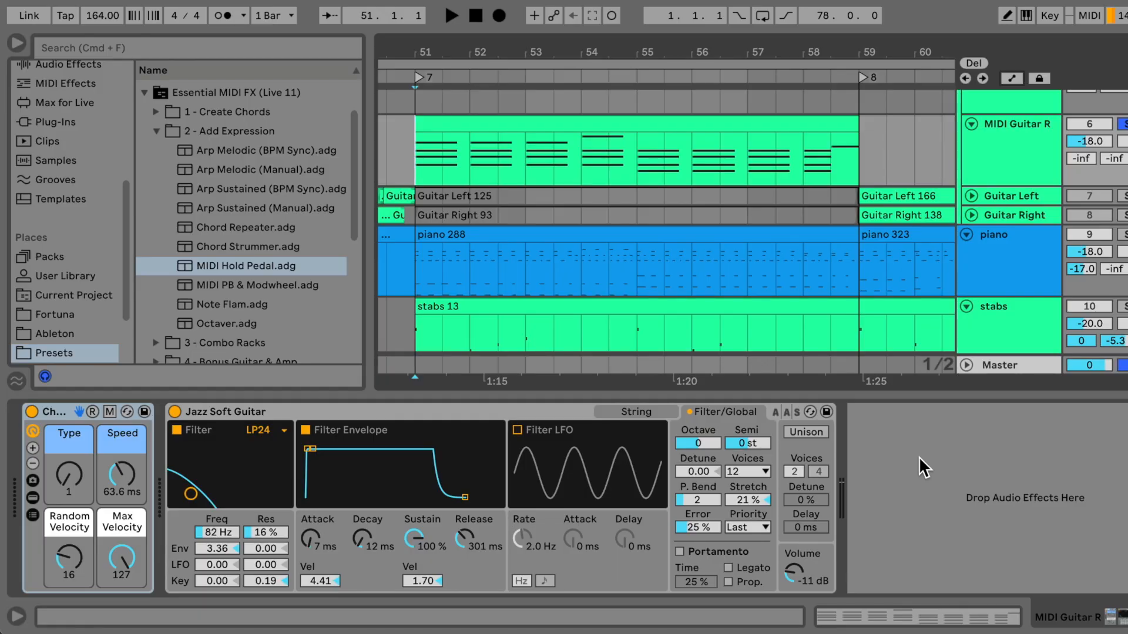
Add the MIDI Hold Pedal preset before the Chord Strummer and show automation for its Hold Pedal (CC64) control
{"action": "mouse_move", "coordinate": [199, 265]}
{"action": "left_mouse_down"}
{"action": "mouse_move", "coordinate": [177, 308]}
{"action": "mouse_move", "coordinate": [20, 442]}
{"action": "left_mouse_up"}
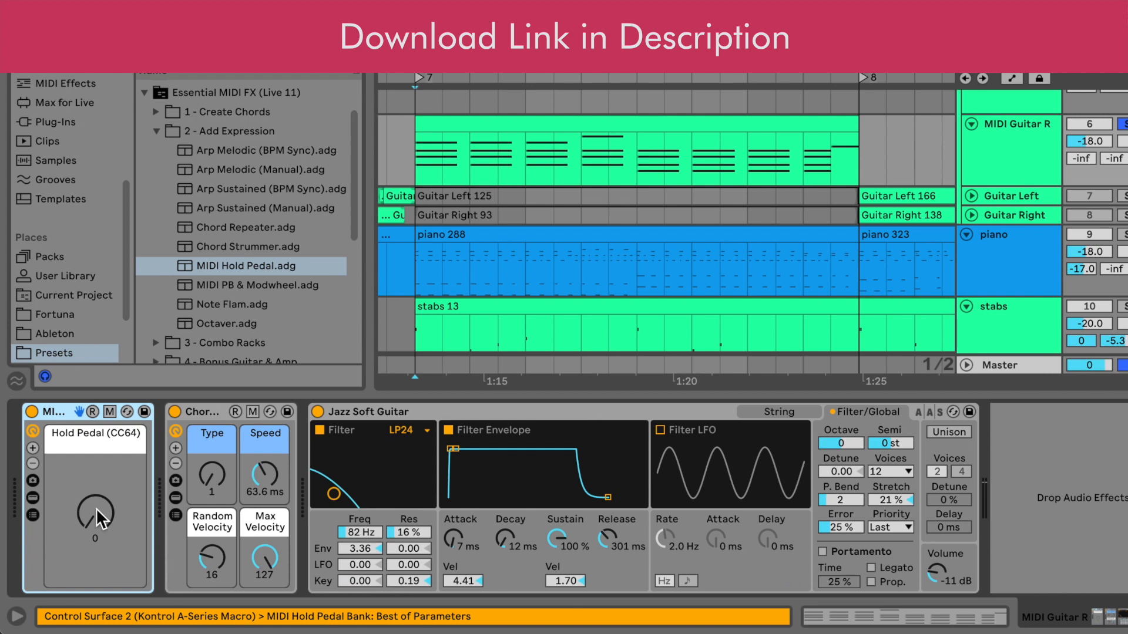
{"action": "right_click", "coordinate": [96, 507]}
{"action": "left_click", "coordinate": [191, 207]}
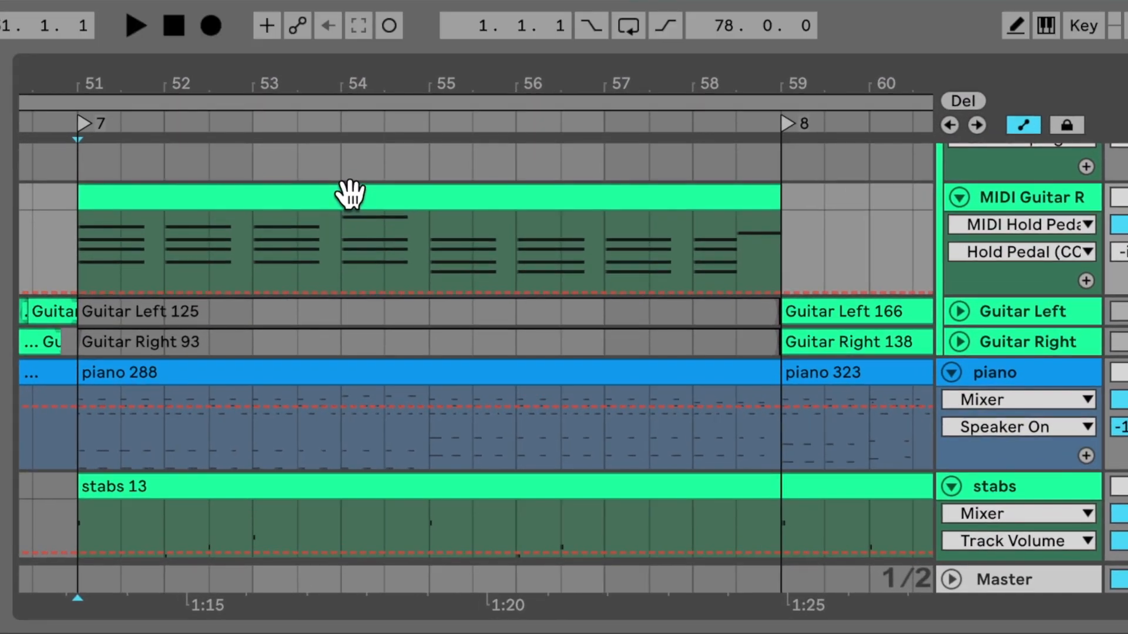
Draw high Hold Pedal (CC64) automation across the MIDI Guitar R clip with a release near bar 55, and play it back
{"action": "key", "text": "b"}
{"action": "mouse_move", "coordinate": [170, 269]}
{"action": "left_mouse_down"}
{"action": "mouse_move", "coordinate": [149, 237]}
{"action": "mouse_move", "coordinate": [377, 193]}
{"action": "mouse_move", "coordinate": [468, 231]}
{"action": "mouse_move", "coordinate": [804, 203]}
{"action": "left_mouse_up"}
{"action": "left_click", "coordinate": [450, 289]}
{"action": "key", "text": "b"}
{"action": "key", "text": "space"}
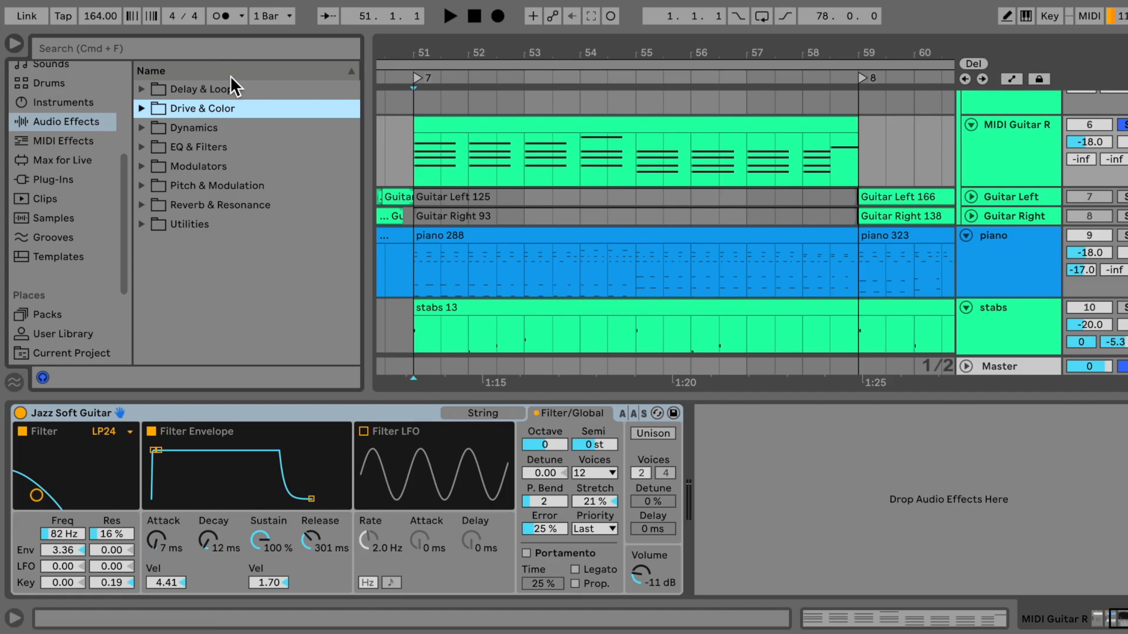
Add the Amp and Cabinet effects from Drive & Color after the Jazz Soft Guitar instrument
{"action": "left_click", "coordinate": [142, 109]}
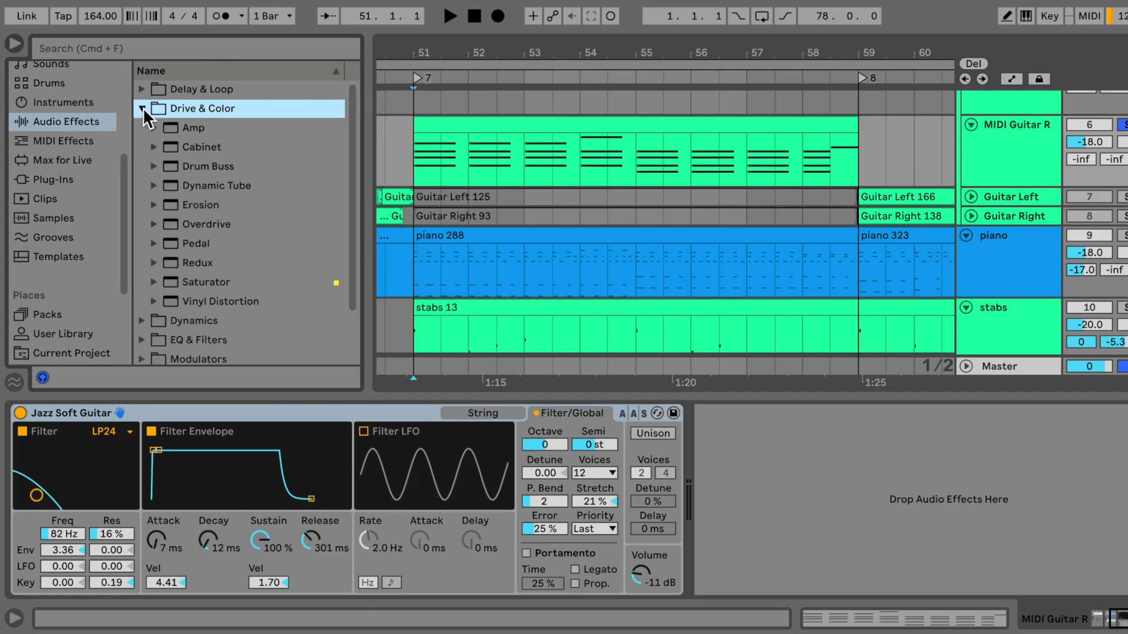
{"action": "double_click", "coordinate": [185, 128]}
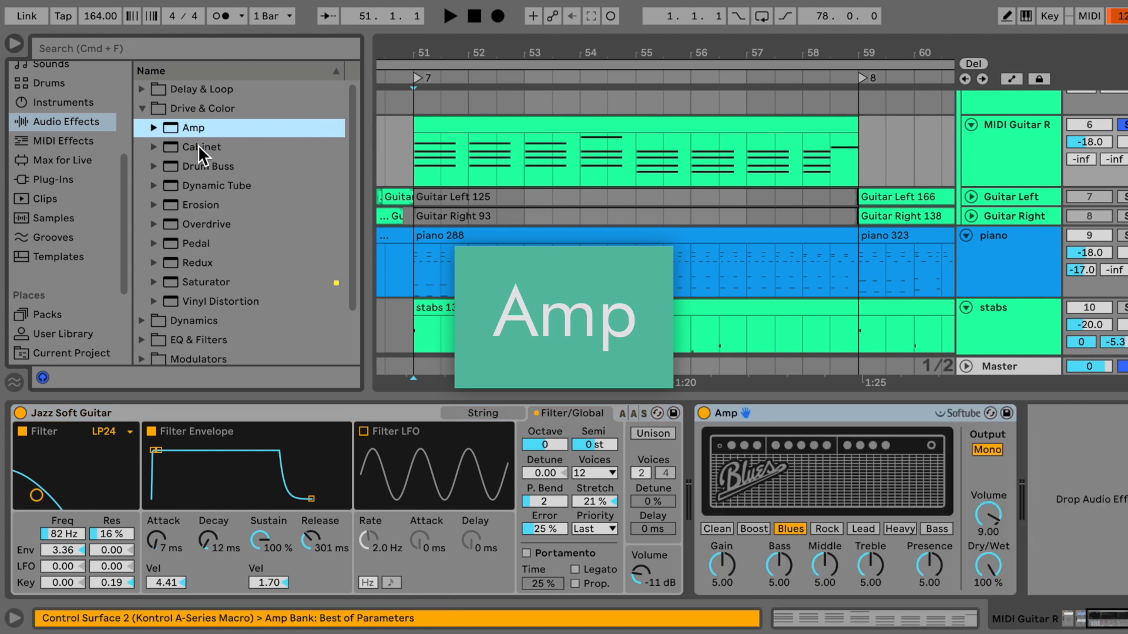
{"action": "double_click", "coordinate": [198, 146]}
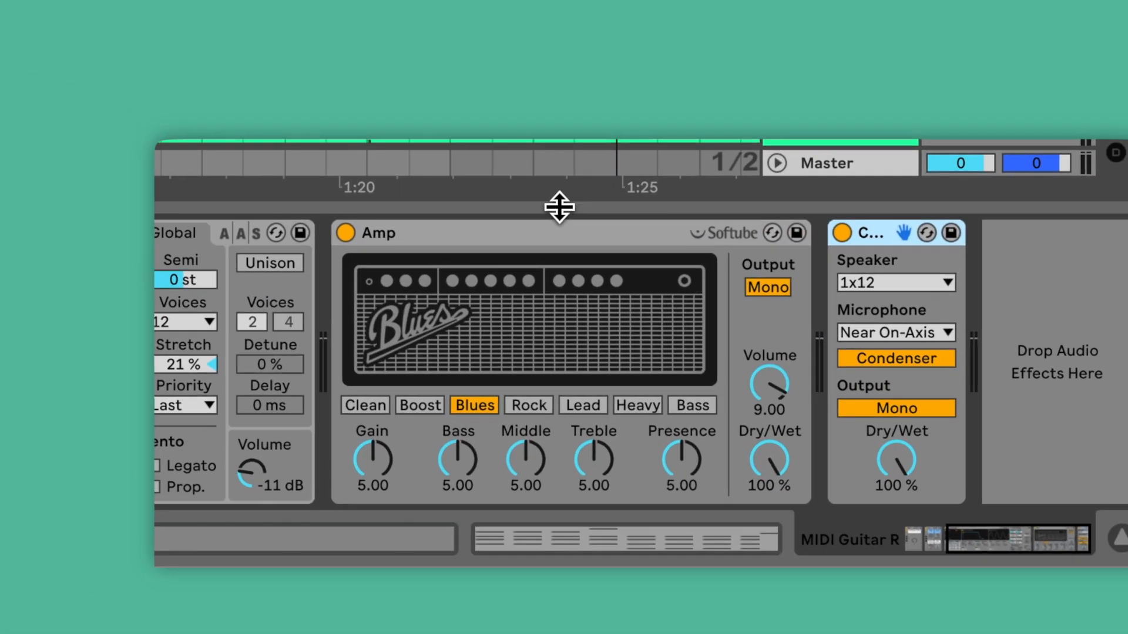
Set the Amp to the Clean model with Gain 5.71, Middle 7.62 and Presence 2.86
{"action": "left_click", "coordinate": [813, 411]}
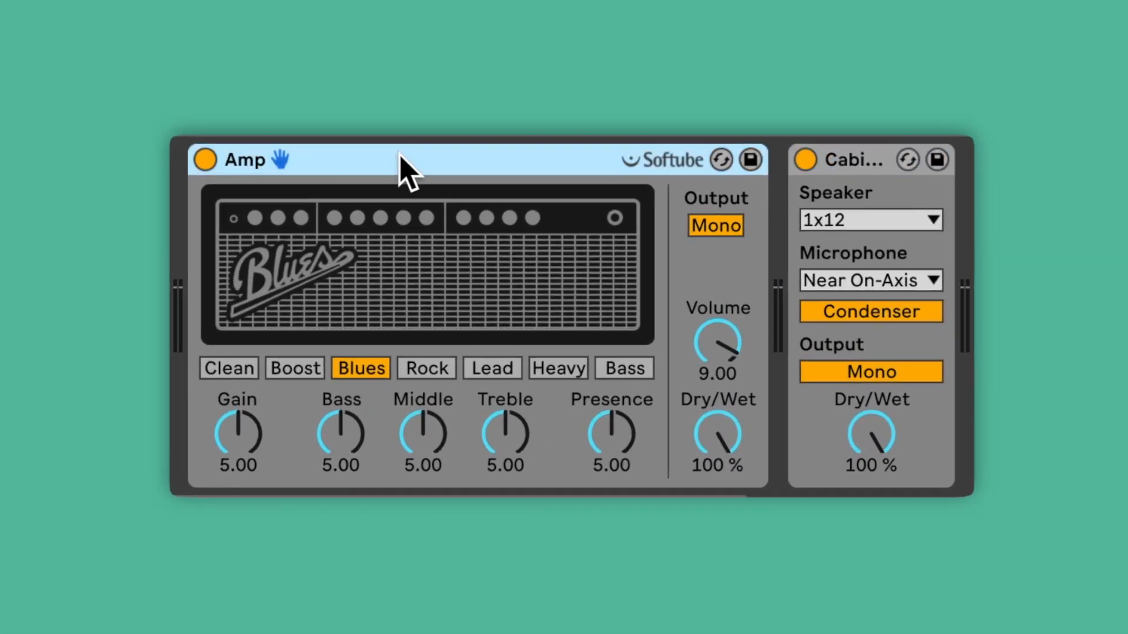
{"action": "left_click", "coordinate": [231, 371]}
{"action": "left_click", "coordinate": [238, 432]}
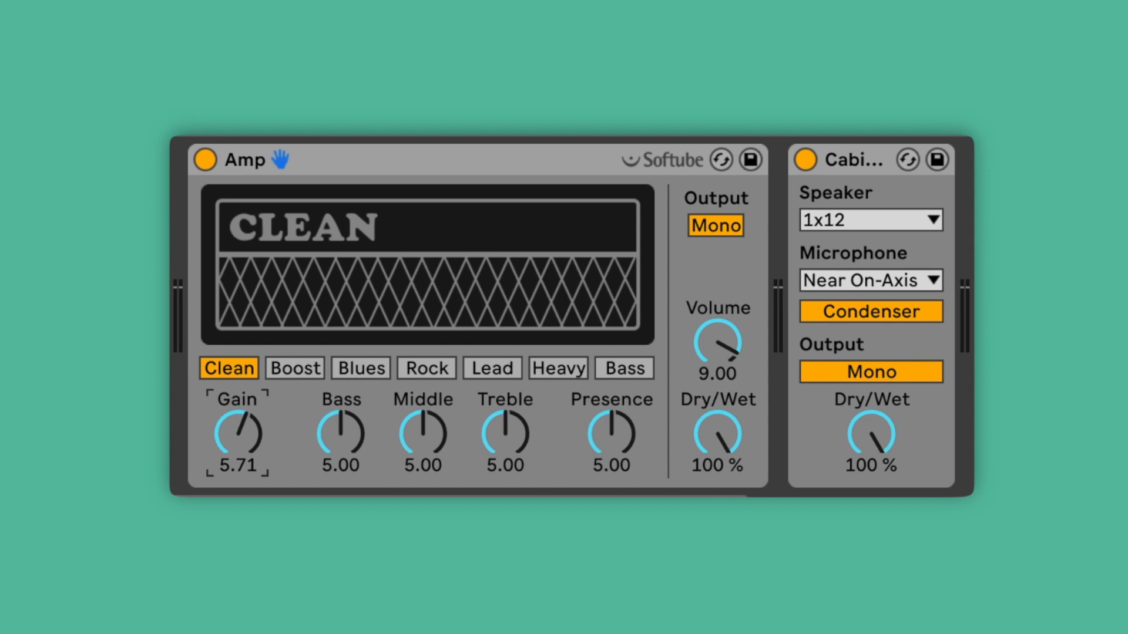
{"action": "left_click", "coordinate": [432, 443]}
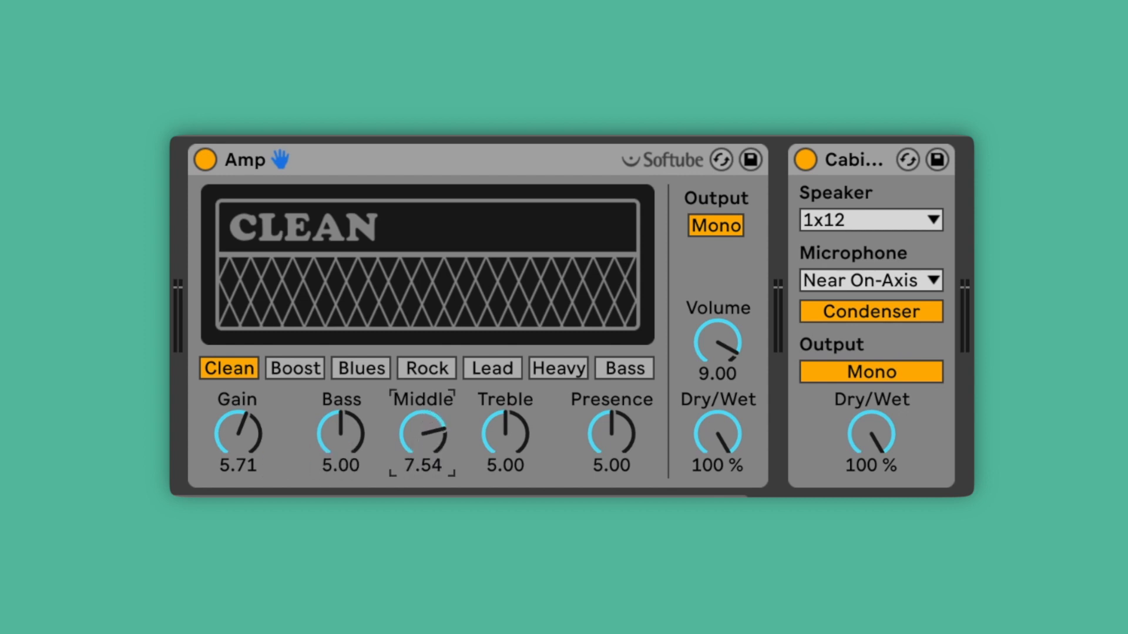
{"action": "left_click_drag", "start_coordinate": [606, 433], "coordinate": [607, 446]}
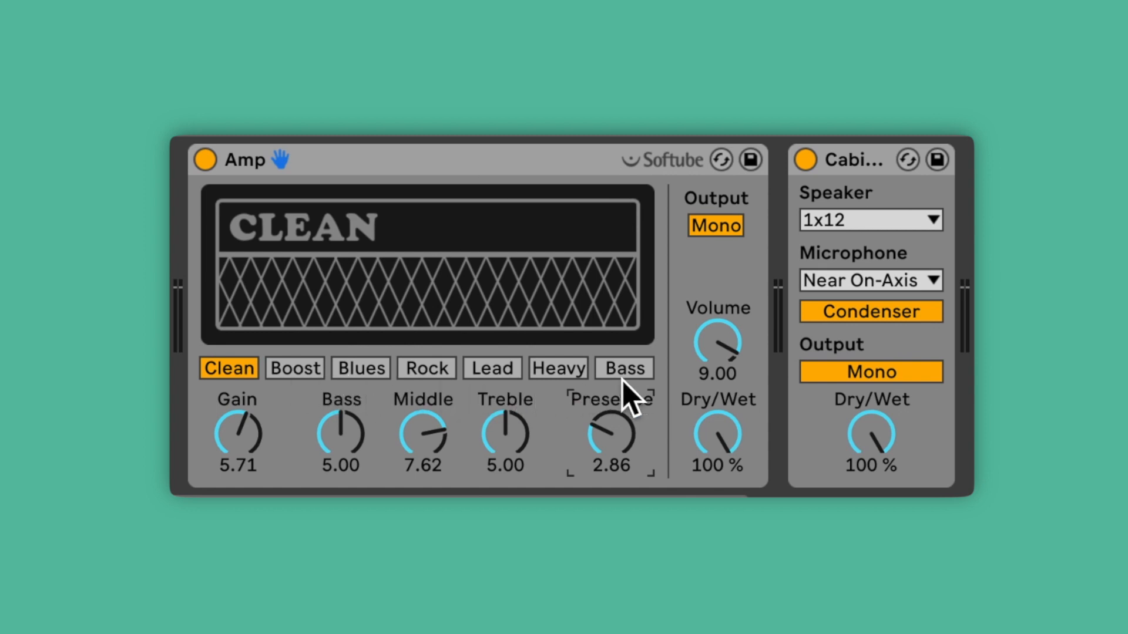
Examine the Cabinet's speaker options and choose 1x12
{"action": "left_click", "coordinate": [874, 222]}
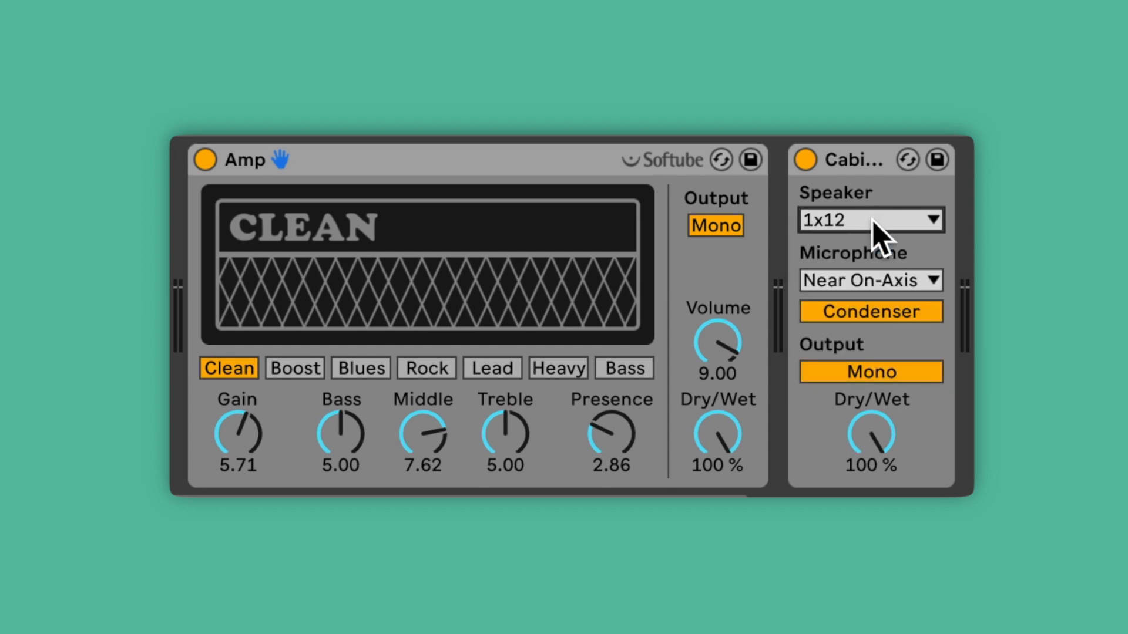
{"action": "left_click", "coordinate": [915, 226]}
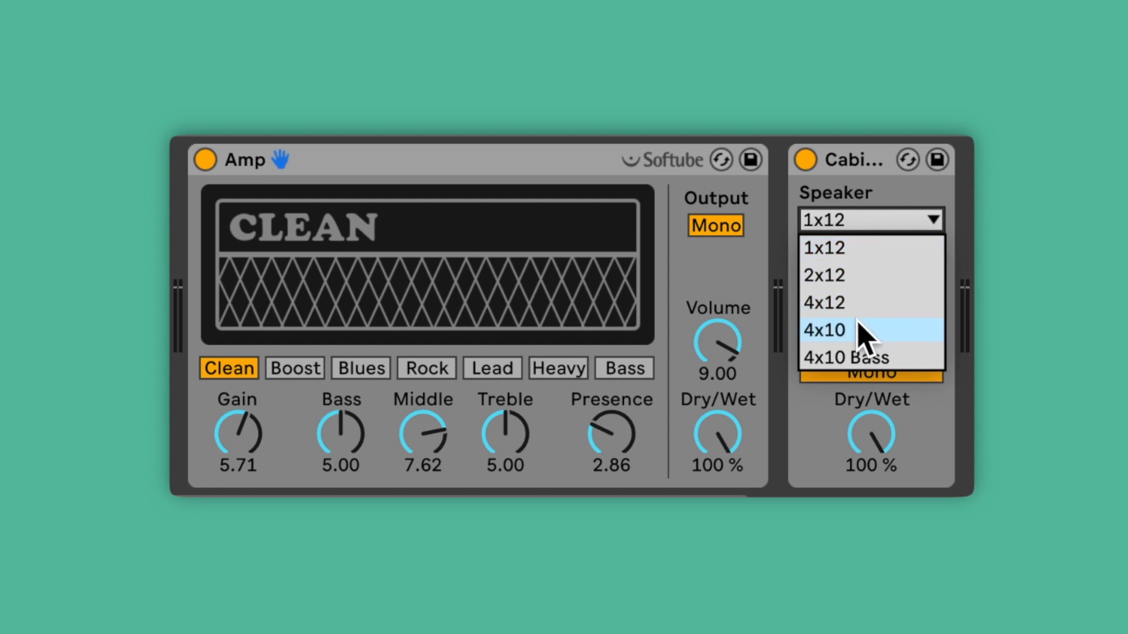
{"action": "left_click", "coordinate": [845, 247]}
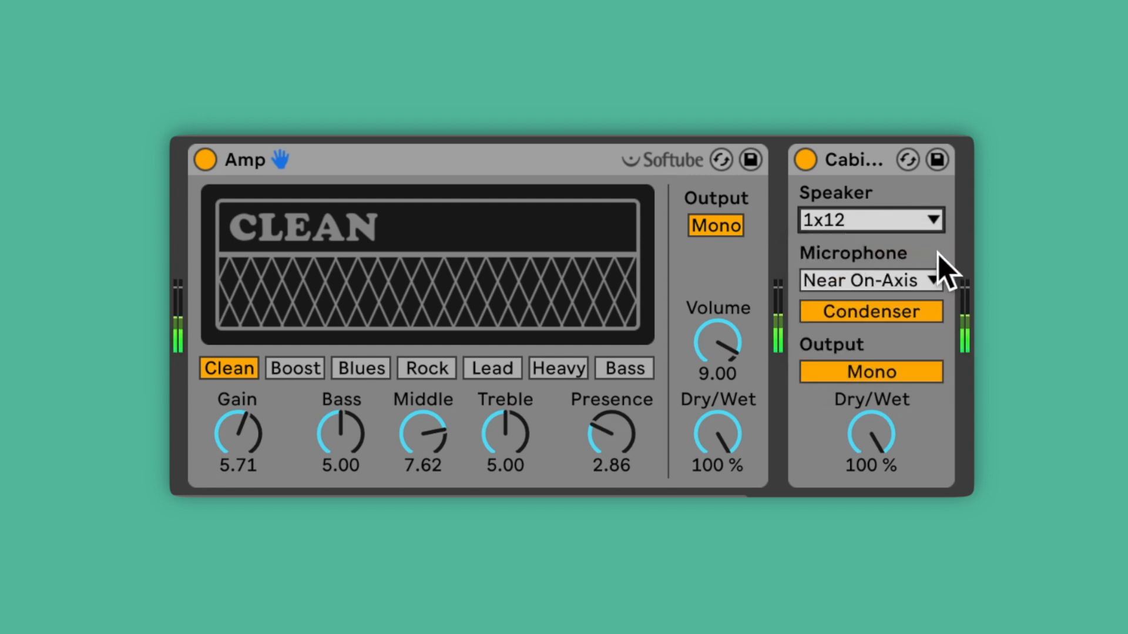
Compare the Cabinet's 2x12 and 4x12 speakers and choose 2x12
{"action": "left_click", "coordinate": [865, 227]}
{"action": "left_click", "coordinate": [857, 280]}
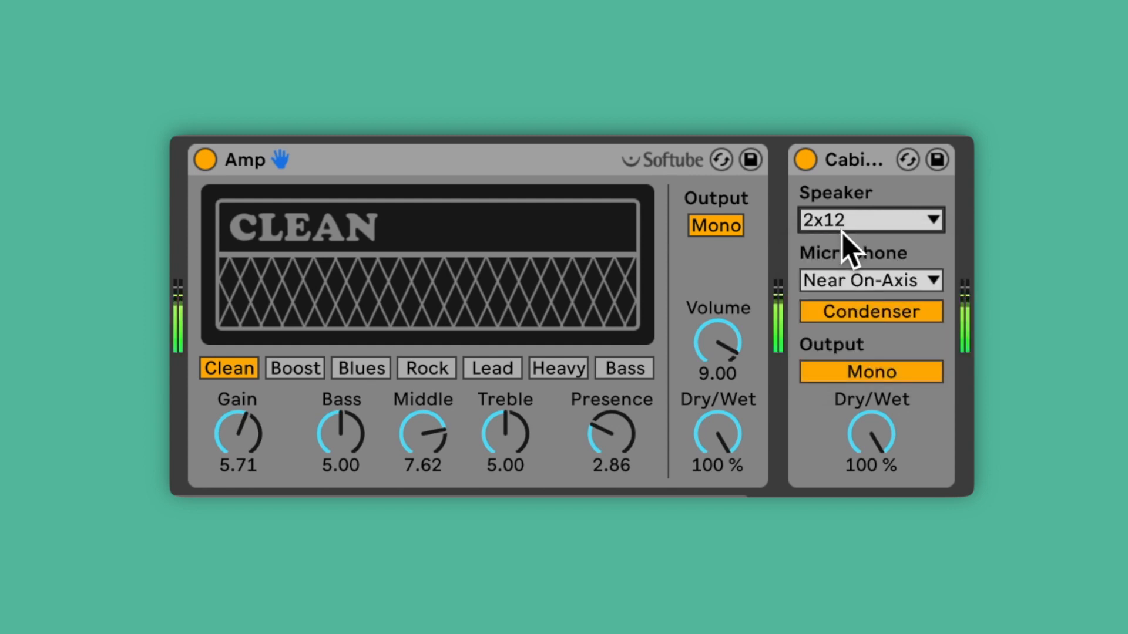
{"action": "left_click", "coordinate": [848, 227]}
{"action": "left_click", "coordinate": [845, 300]}
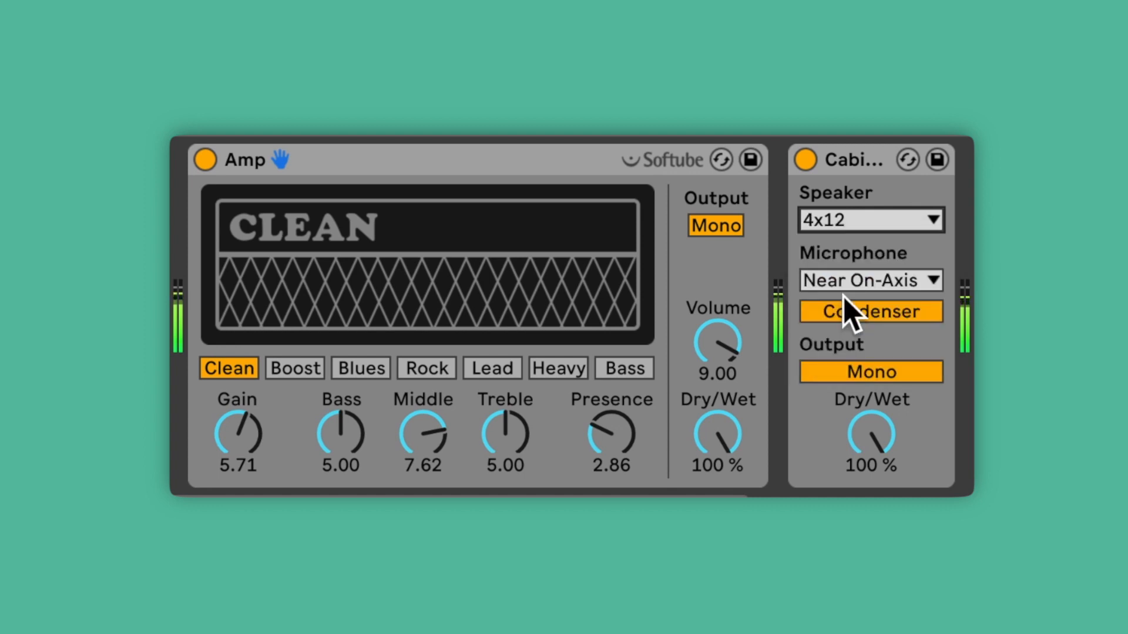
{"action": "left_click", "coordinate": [852, 228]}
{"action": "left_click", "coordinate": [873, 281]}
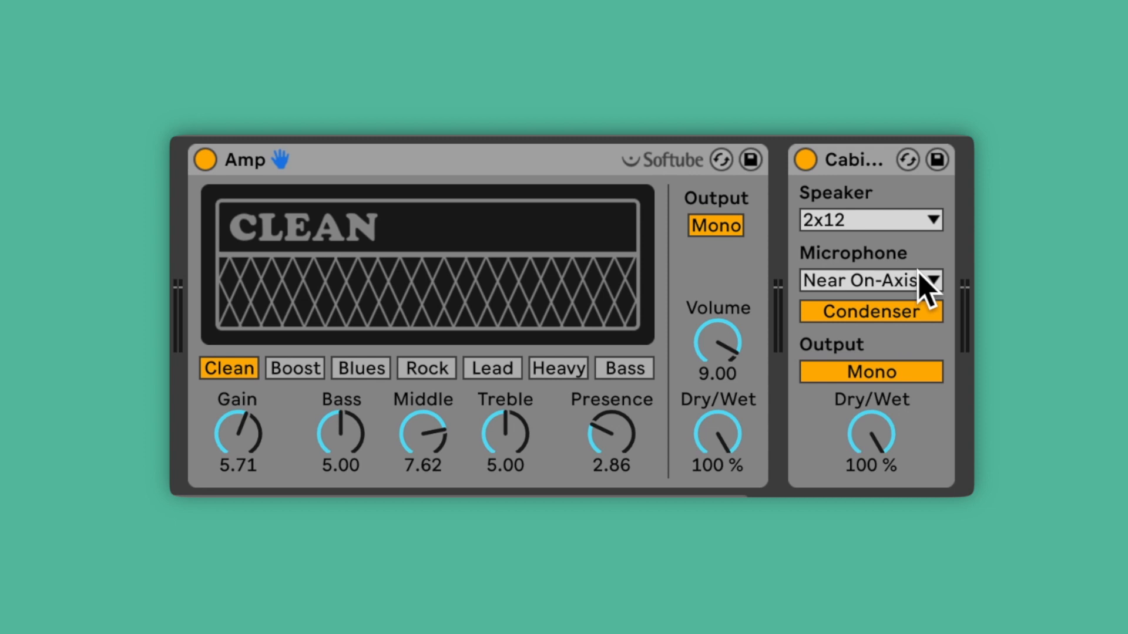
Try the Cabinet's Near Off-Axis and Far microphone positions, then return to Near On-Axis
{"action": "left_click", "coordinate": [869, 283]}
{"action": "left_click", "coordinate": [869, 335]}
{"action": "left_click", "coordinate": [865, 285]}
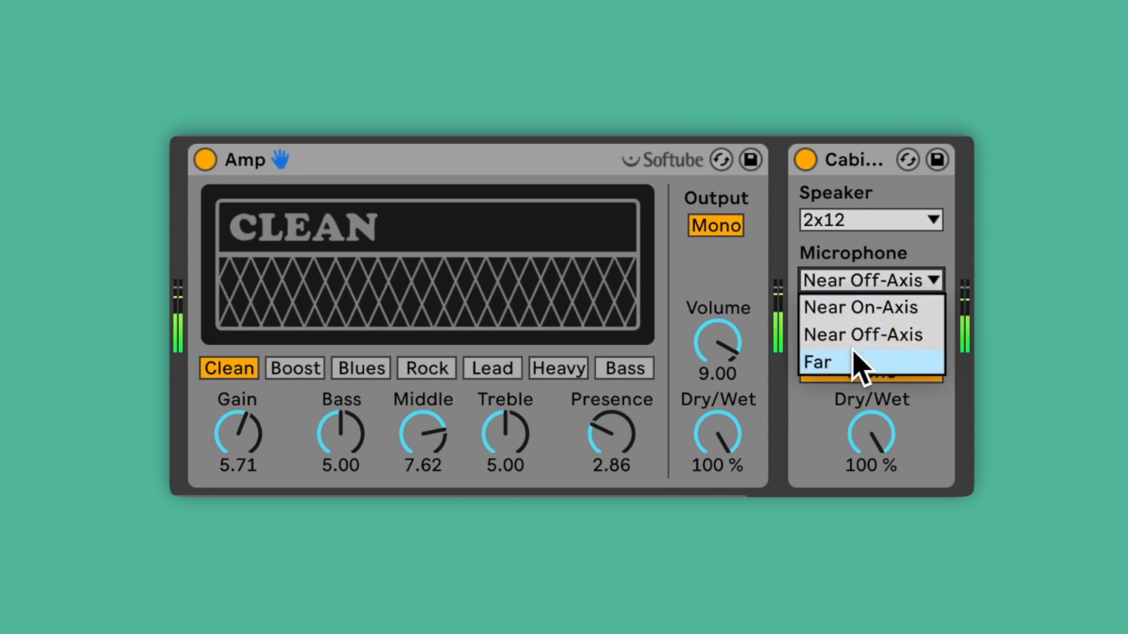
{"action": "left_click", "coordinate": [855, 362]}
{"action": "left_click", "coordinate": [851, 283]}
{"action": "left_click", "coordinate": [851, 290]}
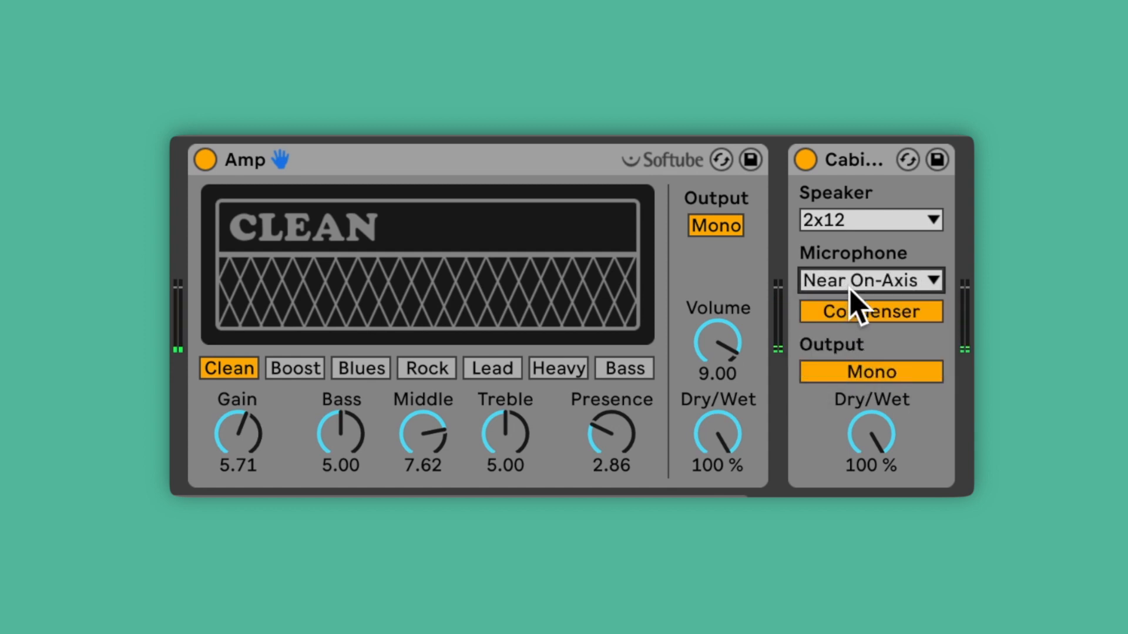
Compare the Cabinet's microphone types and choose Dynamic
{"action": "left_click", "coordinate": [856, 320]}
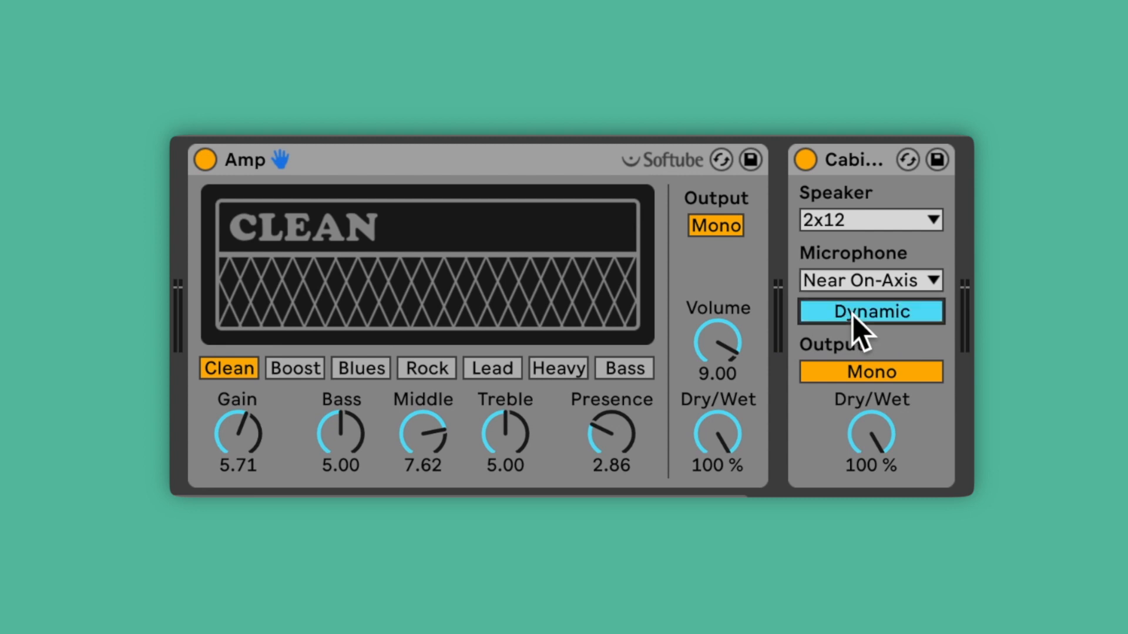
{"action": "left_click", "coordinate": [854, 318]}
{"action": "left_click", "coordinate": [867, 315]}
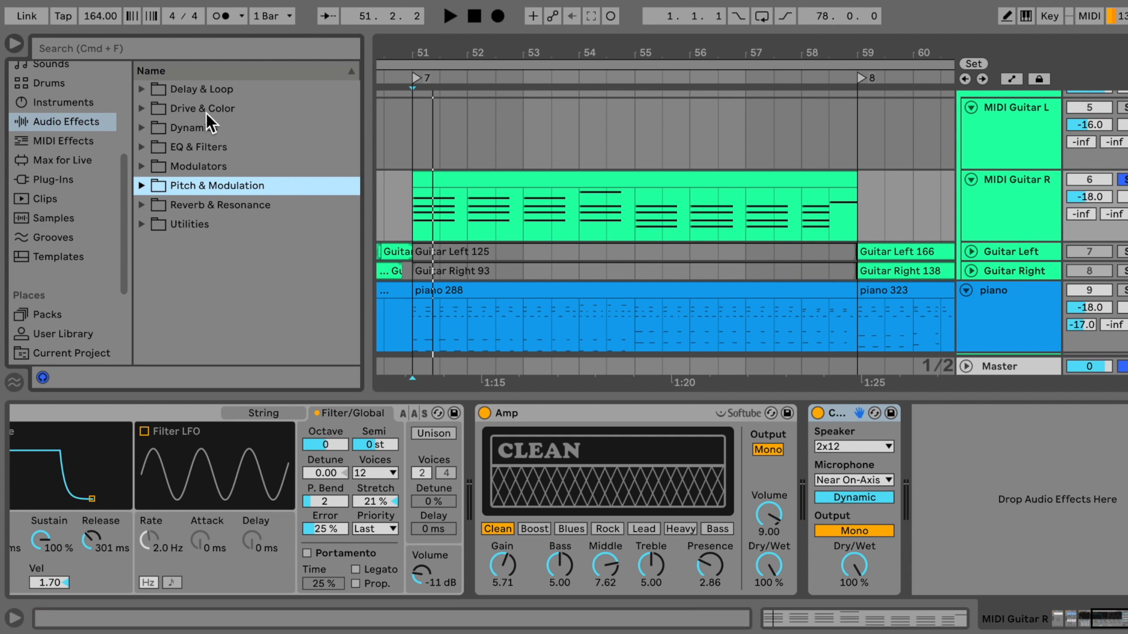
Add a Glue Compressor from Dynamics and a Chorus-Ensemble from Pitch & Modulation after the Cabinet
{"action": "left_click", "coordinate": [141, 127]}
{"action": "left_click", "coordinate": [168, 185]}
{"action": "double_click", "coordinate": [168, 185]}
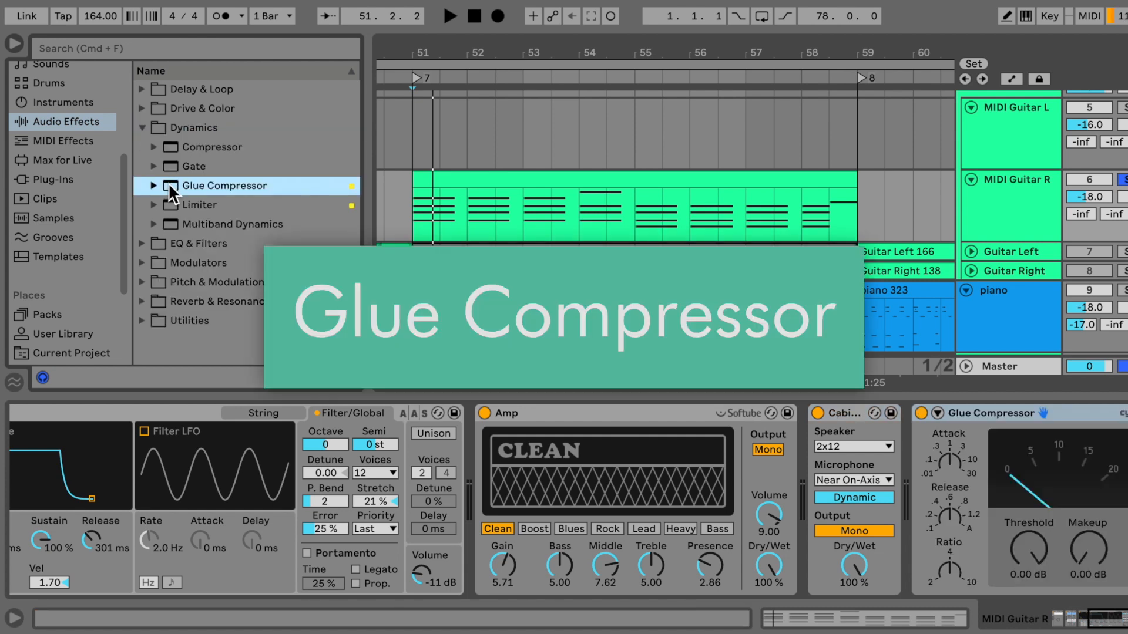
{"action": "left_click", "coordinate": [142, 281]}
{"action": "double_click", "coordinate": [199, 224]}
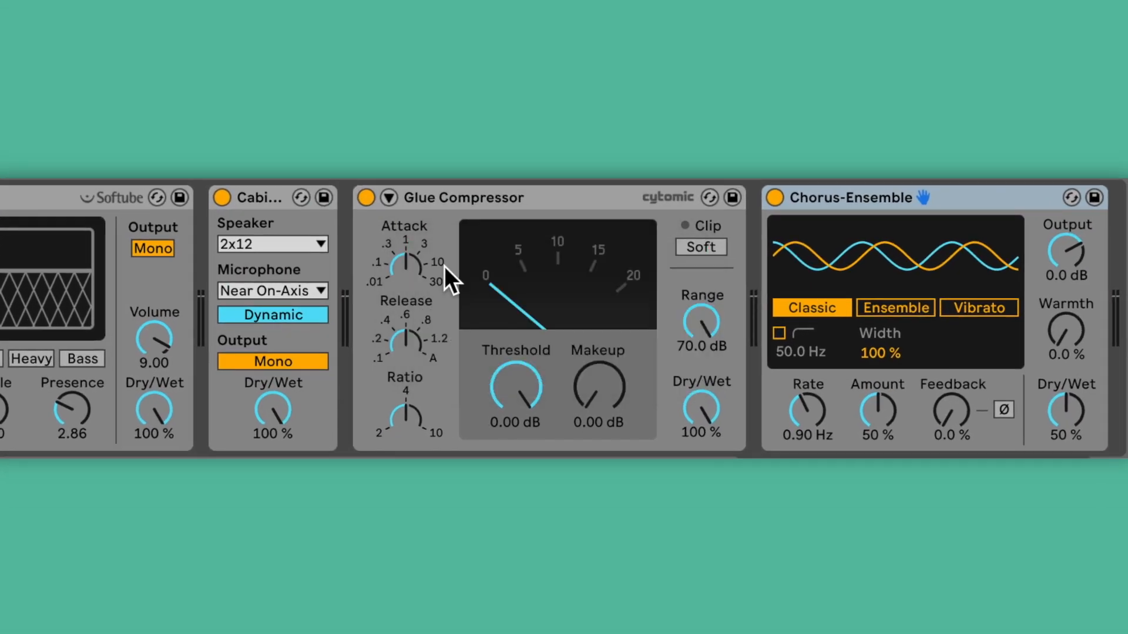
Move the Glue Compressor before the Amp and set its Threshold to -19.4 dB and Attack to 10
{"action": "scroll", "coordinate": [444, 266], "scroll_direction": "left", "scroll_amount": 3}
{"action": "left_click", "coordinate": [636, 195]}
{"action": "left_click_drag", "start_coordinate": [636, 195], "coordinate": [92, 193]}
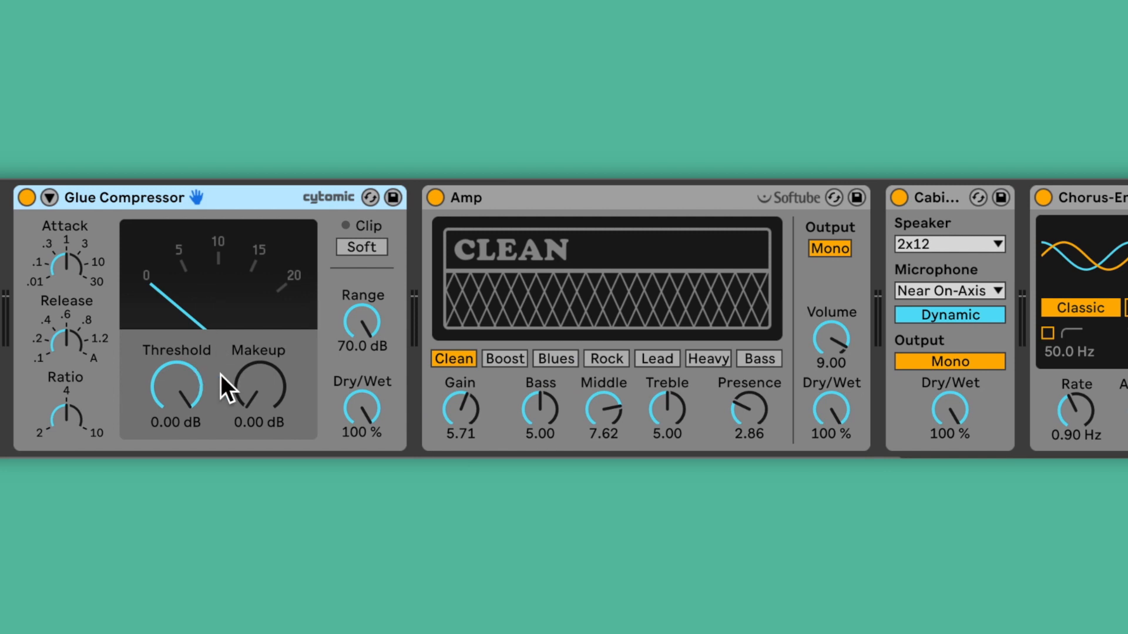
{"action": "left_click", "coordinate": [177, 386]}
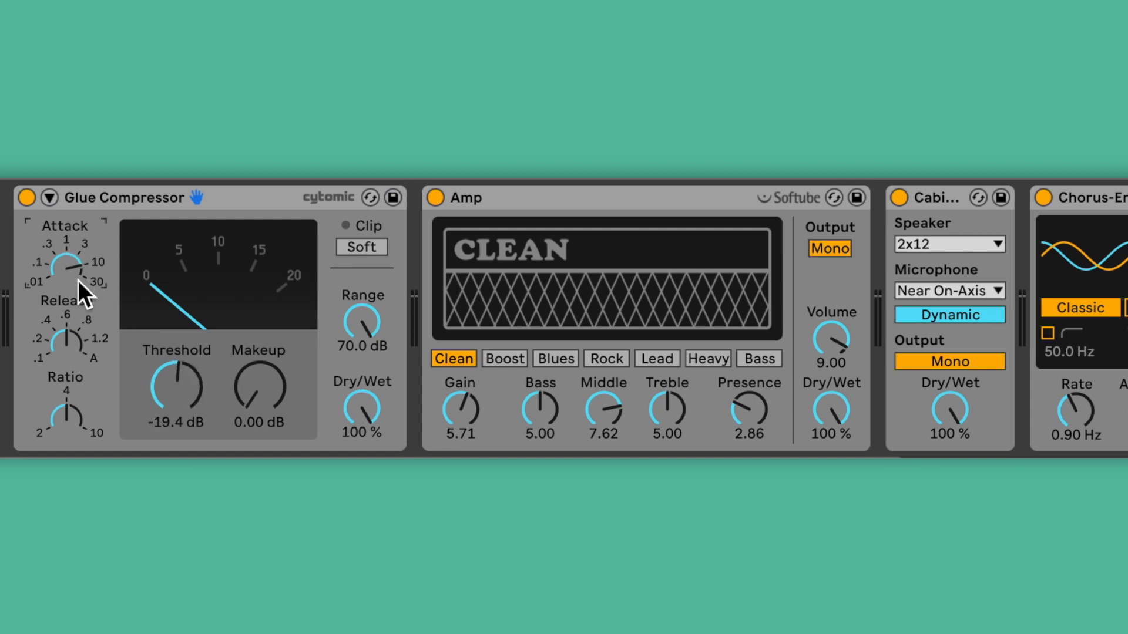
{"action": "left_click", "coordinate": [264, 392]}
Move the Chorus-Ensemble between the Glue Compressor and the Amp, and start playback
{"action": "scroll", "coordinate": [1043, 266], "scroll_direction": "right", "scroll_amount": 2}
{"action": "scroll", "coordinate": [1033, 235], "scroll_direction": "right", "scroll_amount": 3}
{"action": "left_click", "coordinate": [980, 195]}
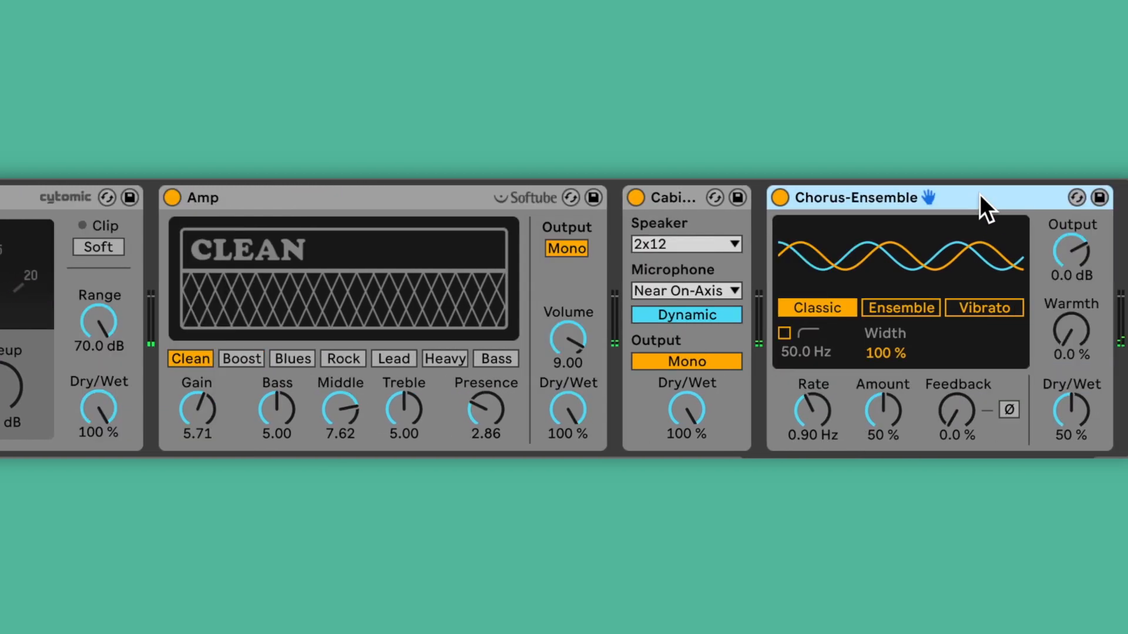
{"action": "left_click_drag", "start_coordinate": [980, 195], "coordinate": [374, 252]}
{"action": "key", "text": "space"}
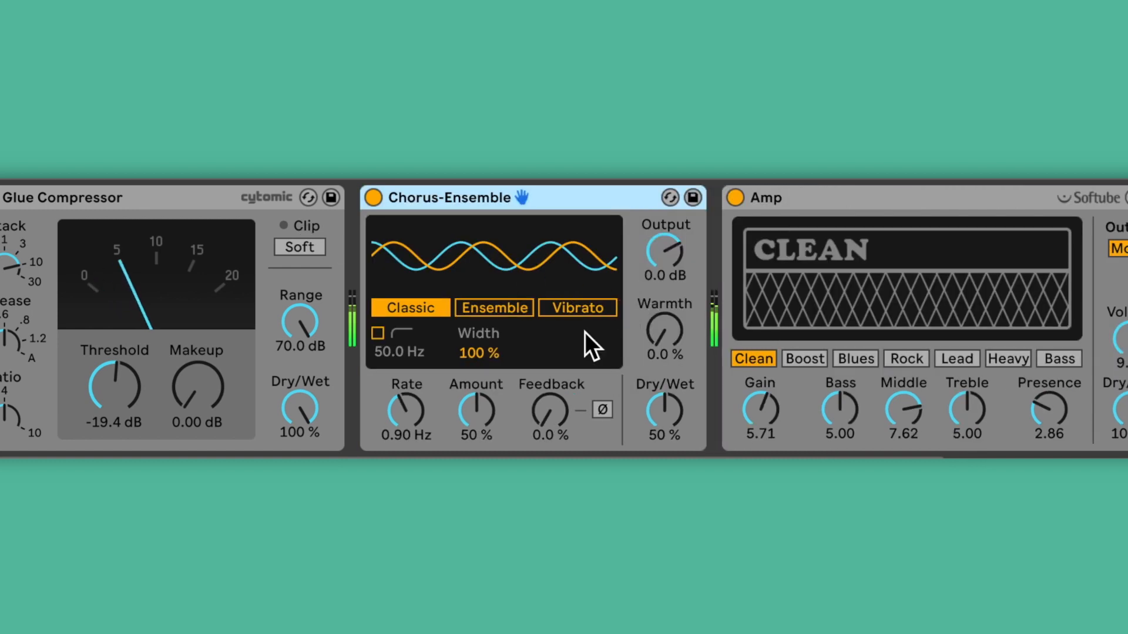
Set the Chorus-Ensemble to Ensemble mode with Amount 34% and Dry/Wet 35%, and switch the Amp and Cabinet outputs to Dual
{"action": "left_click_drag", "start_coordinate": [637, 418], "coordinate": [658, 432]}
{"action": "left_click", "coordinate": [474, 306]}
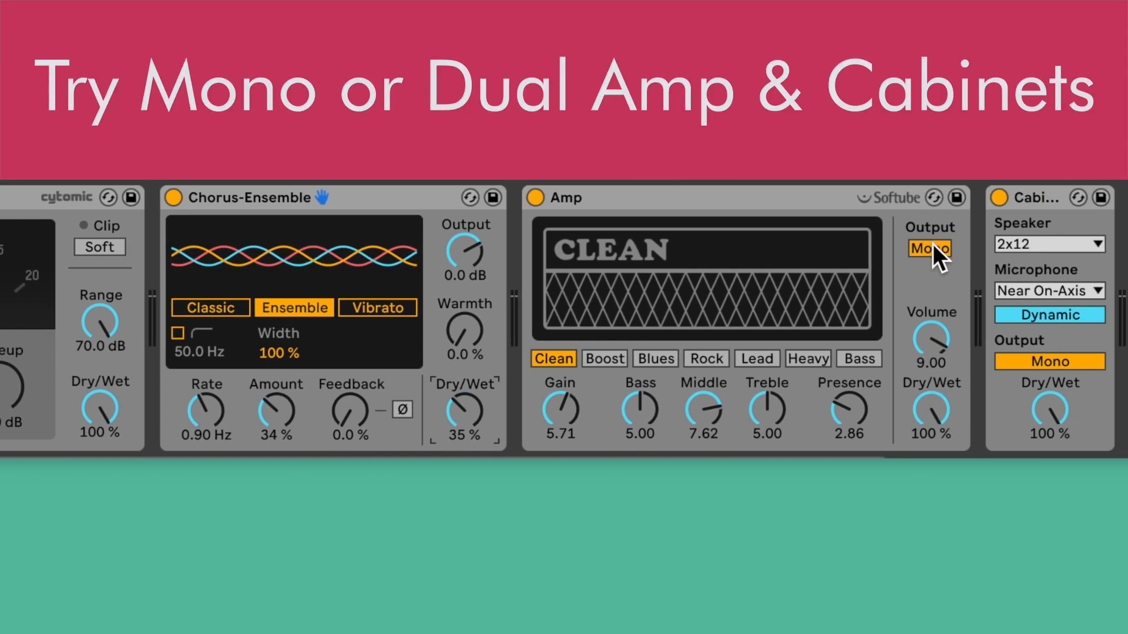
{"action": "left_click", "coordinate": [929, 247]}
{"action": "left_click", "coordinate": [1049, 360]}
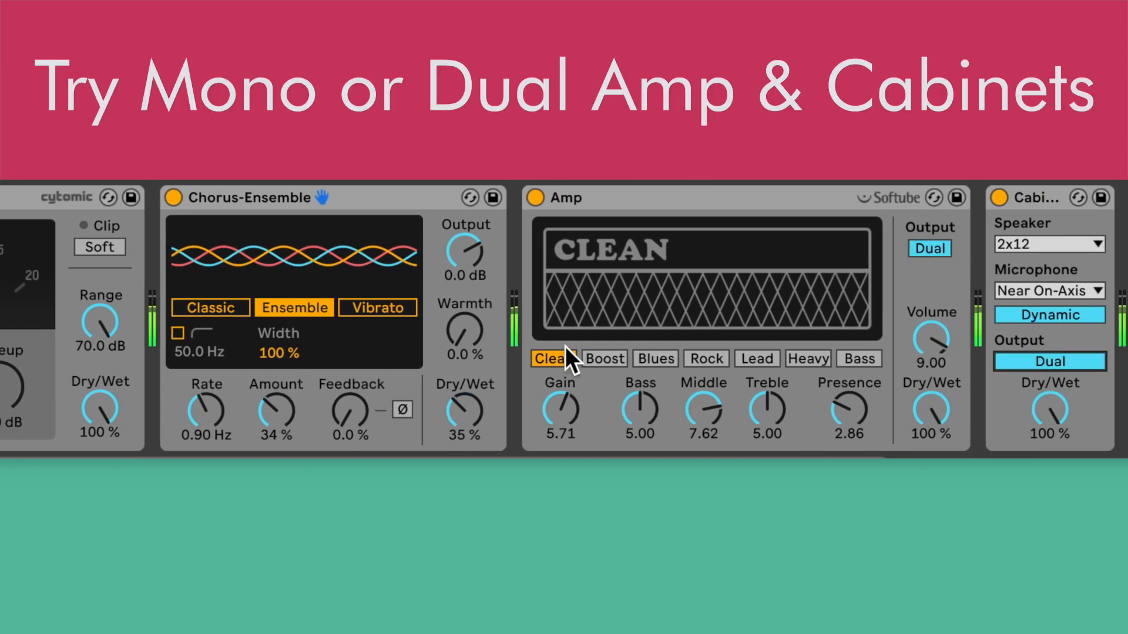
Raise the Chorus-Ensemble's Dry/Wet to 100% and its Amount to 50%
{"action": "left_click", "coordinate": [464, 410]}
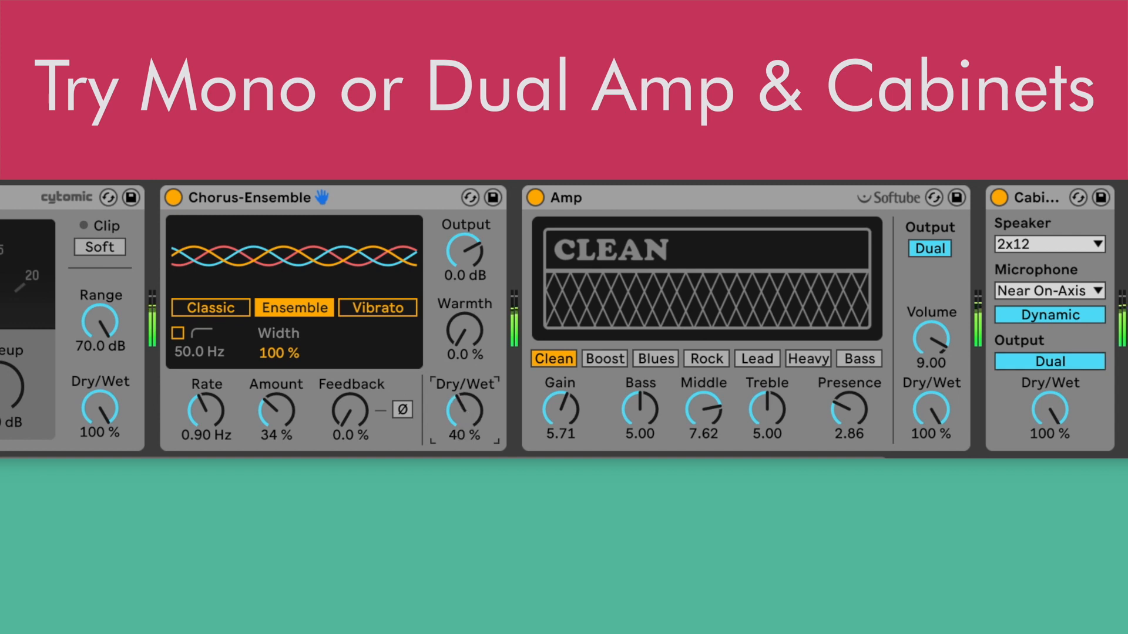
{"action": "left_click_drag", "start_coordinate": [464, 410], "coordinate": [464, 370]}
{"action": "mouse_move", "coordinate": [276, 411]}
{"action": "left_mouse_down"}
{"action": "mouse_move", "coordinate": [276, 381]}
{"action": "mouse_move", "coordinate": [266, 413]}
{"action": "left_mouse_up"}
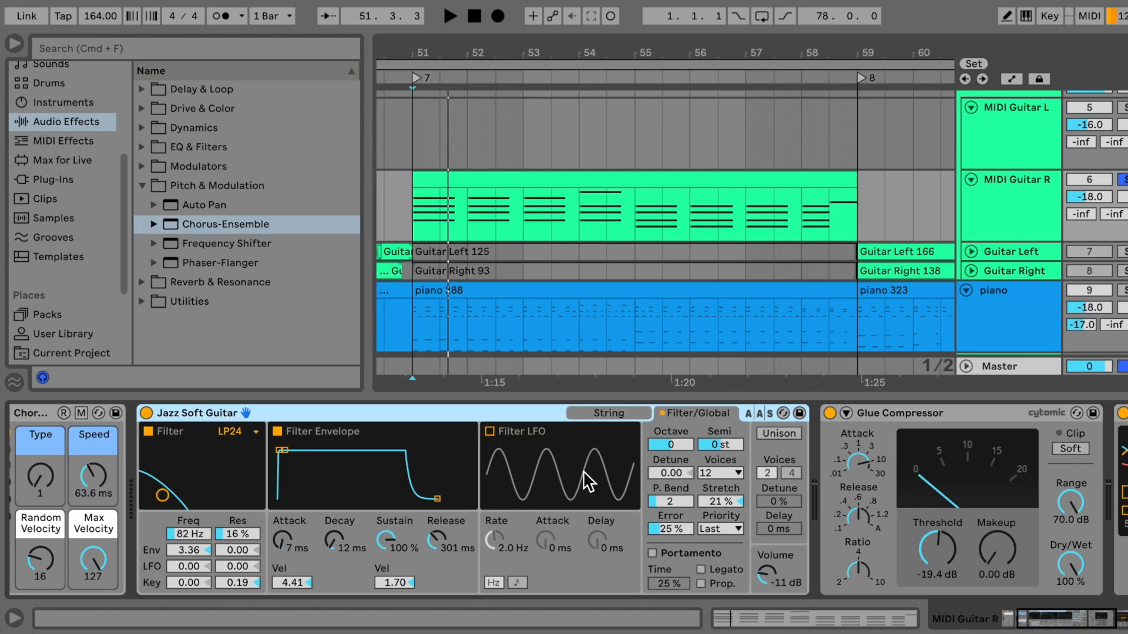
Group Jazz Soft Guitar and its effects through the Cabinet into one Instrument Rack
{"action": "scroll", "coordinate": [337, 414], "scroll_direction": "right", "scroll_amount": 10}
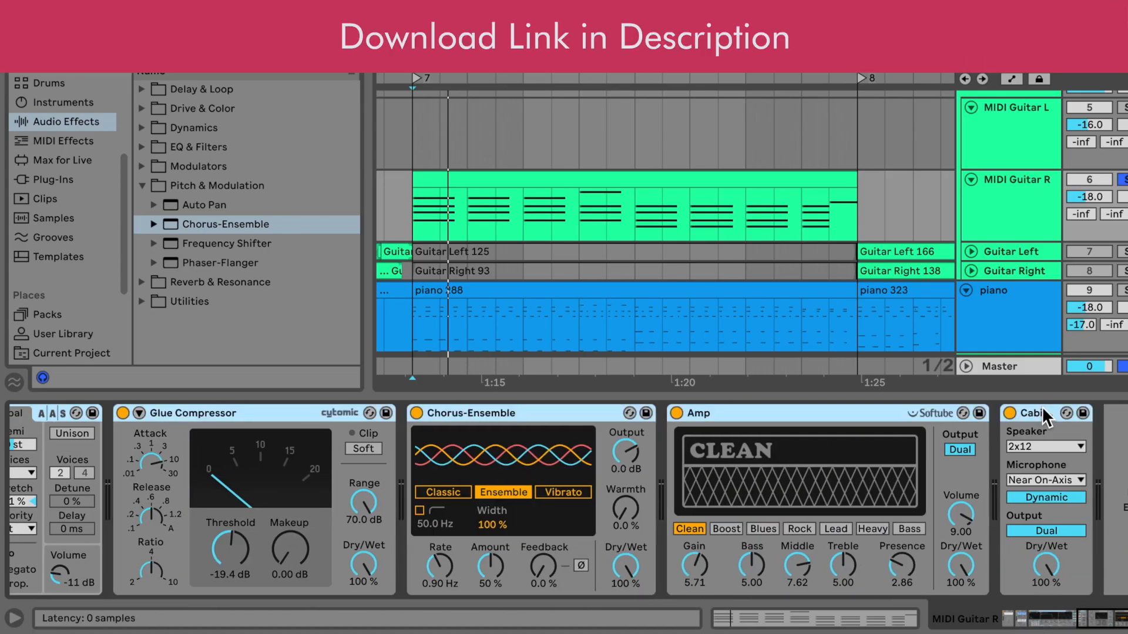
{"action": "scroll", "coordinate": [769, 487], "scroll_direction": "left", "scroll_amount": 10}
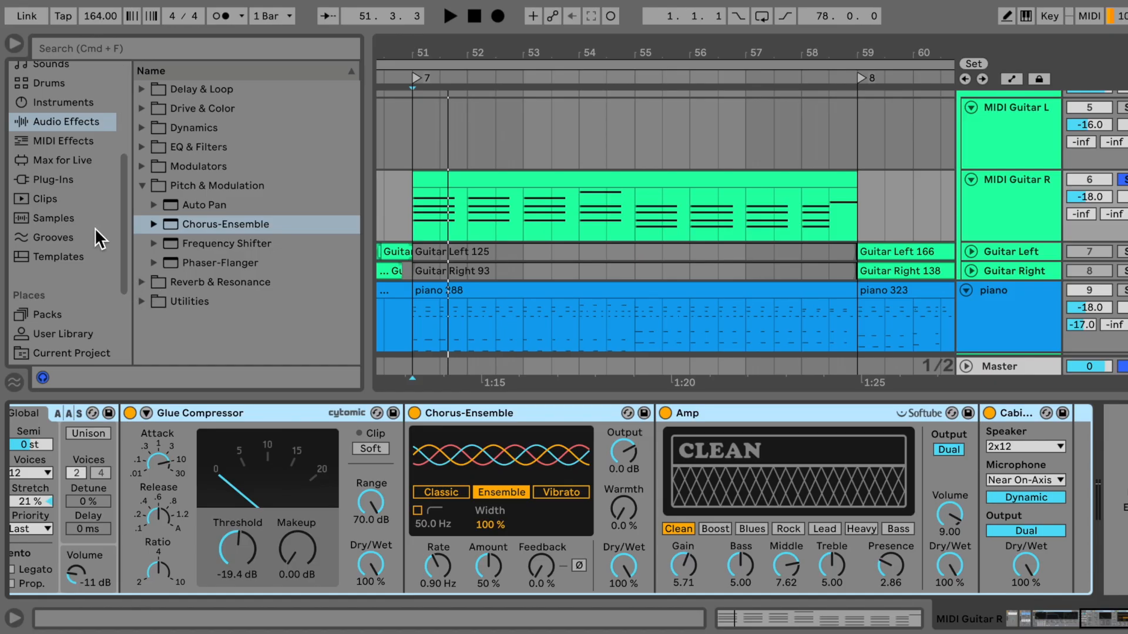
Add FX - Mixing Channel Strip from the Essential Audio FXs Vol. 1 - Lite presets folder after the Instrument Rack
{"action": "scroll", "coordinate": [95, 229], "scroll_direction": "down", "scroll_amount": 4}
{"action": "scroll", "coordinate": [94, 227], "scroll_direction": "down", "scroll_amount": 2}
{"action": "left_click", "coordinate": [65, 277]}
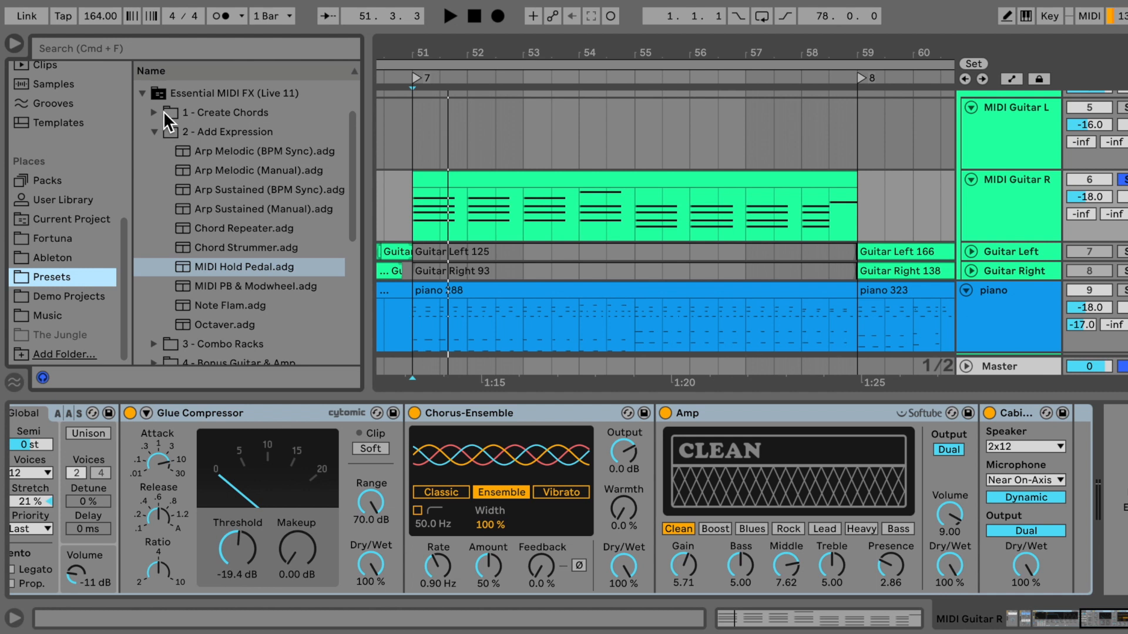
{"action": "left_click", "coordinate": [141, 93]}
{"action": "scroll", "coordinate": [151, 136], "scroll_direction": "up", "scroll_amount": 1}
{"action": "left_click", "coordinate": [141, 108]}
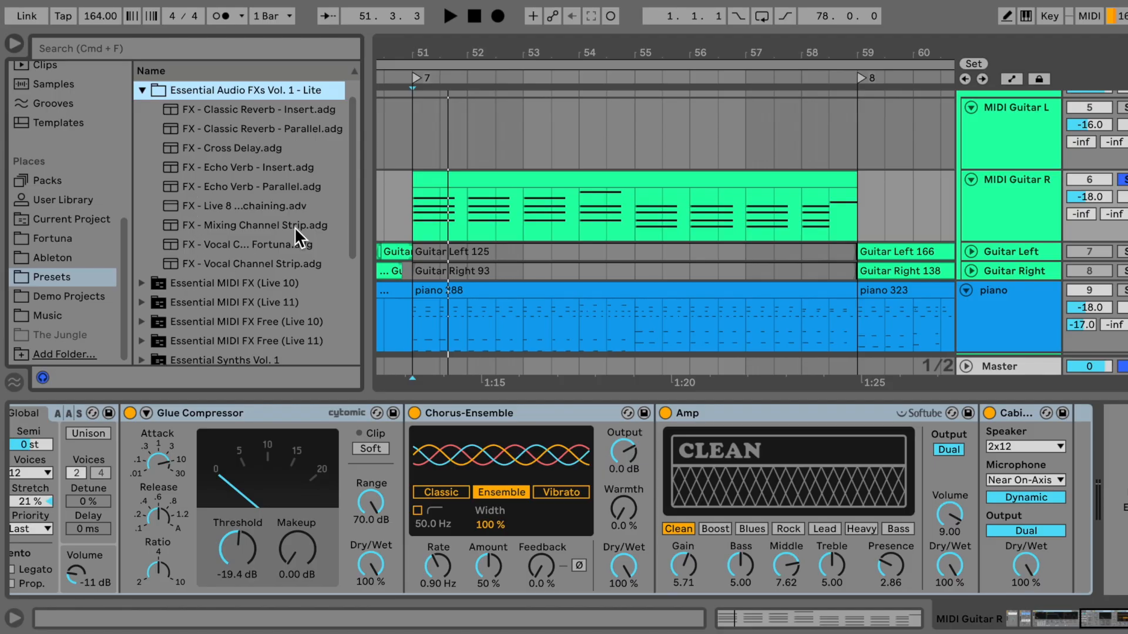
{"action": "double_click", "coordinate": [235, 225]}
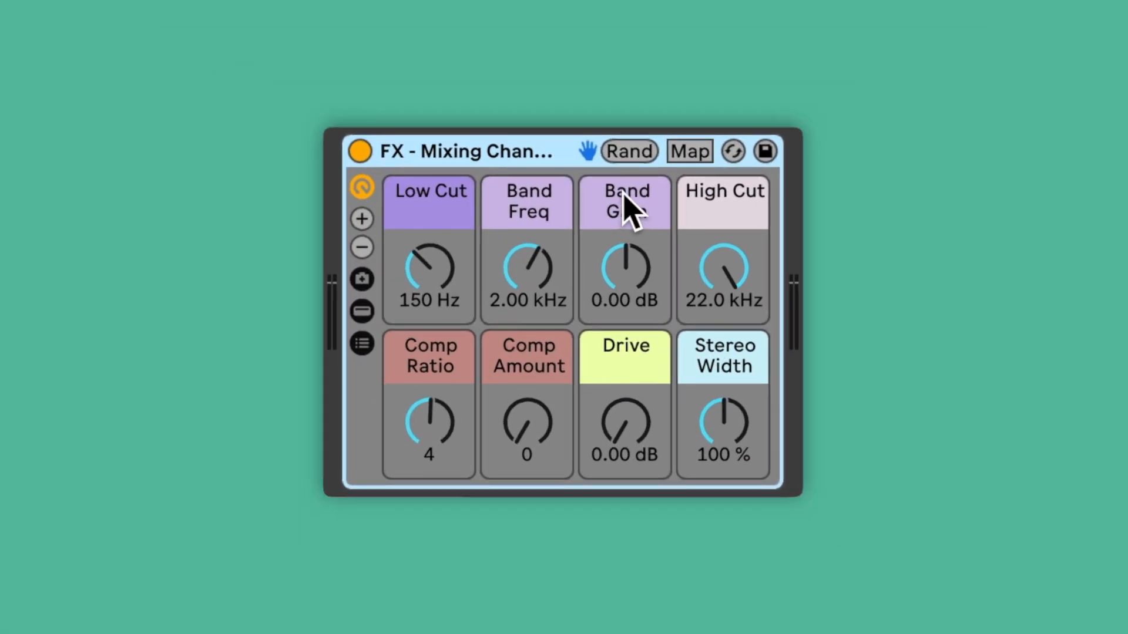
Set the Mixing Channel Strip's Low Cut to 162 Hz and Comp Amount to 57
{"action": "left_click_drag", "start_coordinate": [1003, 476], "coordinate": [1004, 494]}
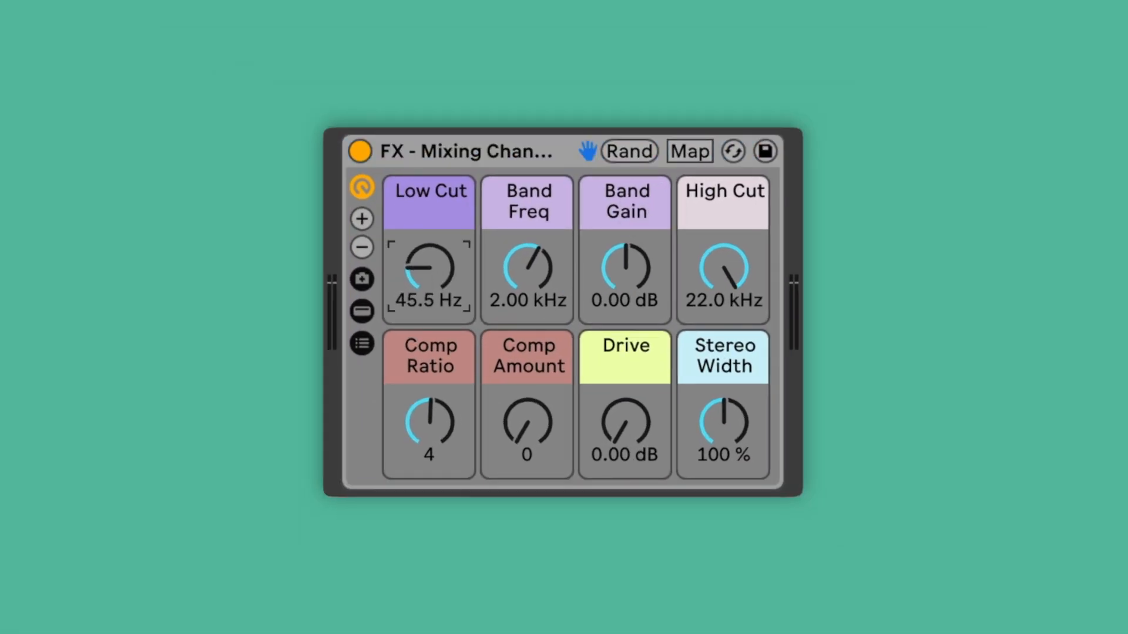
{"action": "mouse_move", "coordinate": [430, 267]}
{"action": "left_mouse_down"}
{"action": "mouse_move", "coordinate": [429, 249]}
{"action": "mouse_move", "coordinate": [429, 261]}
{"action": "left_mouse_up"}
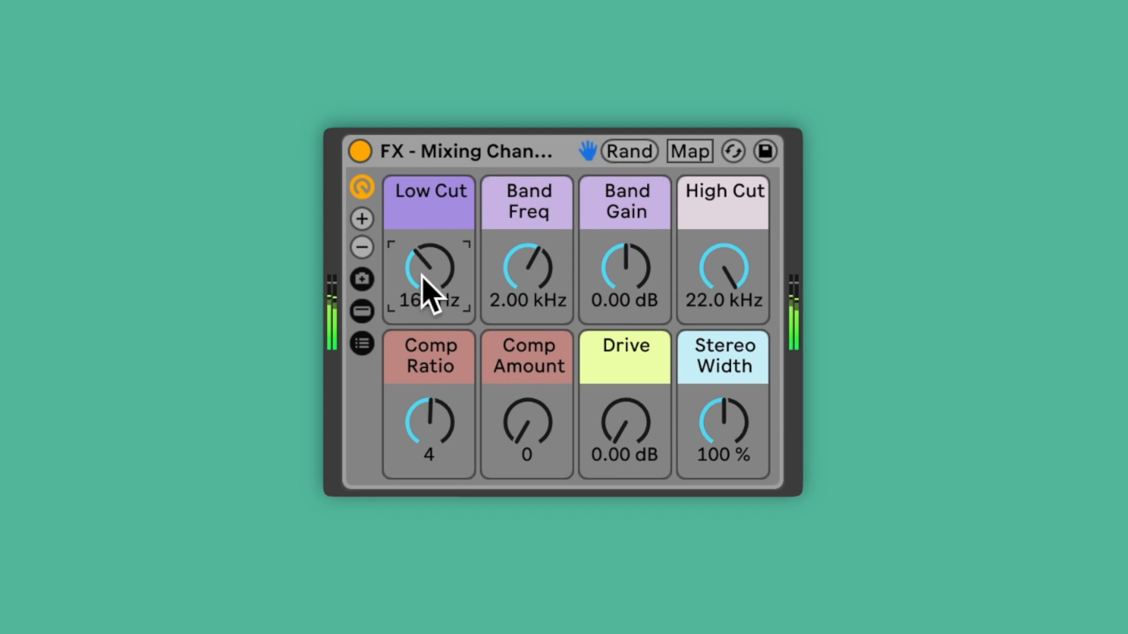
{"action": "left_click_drag", "start_coordinate": [537, 448], "coordinate": [536, 411]}
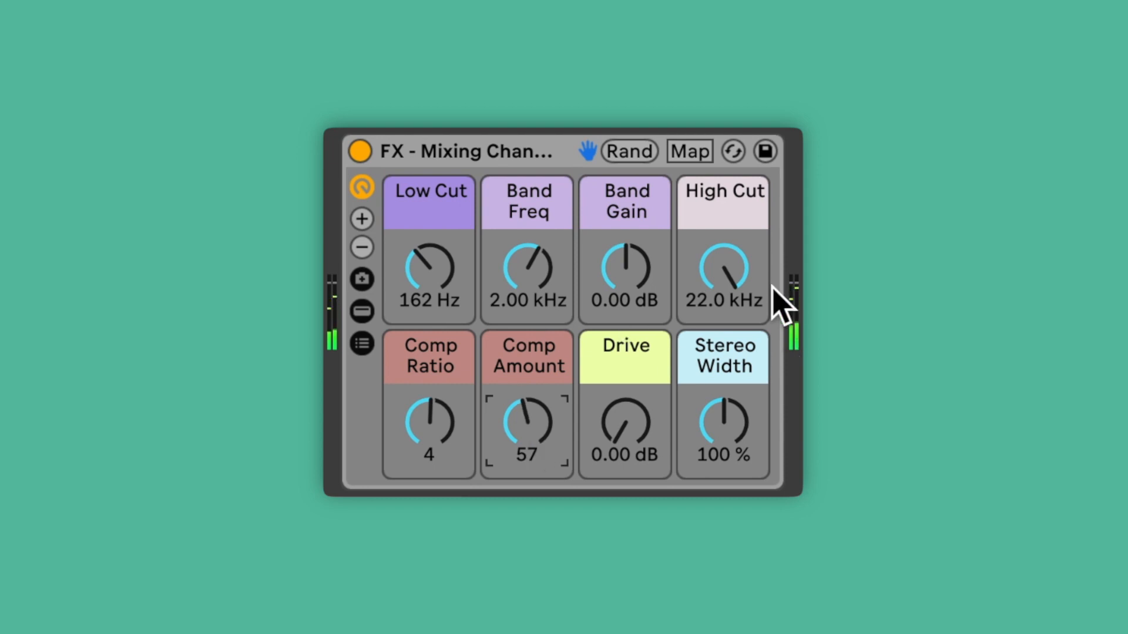
Boost the Mixing Channel Strip's band by 5.06 dB at a Band Freq of 7.35 kHz
{"action": "left_click_drag", "start_coordinate": [631, 279], "coordinate": [631, 258]}
{"action": "left_click_drag", "start_coordinate": [532, 277], "coordinate": [531, 269]}
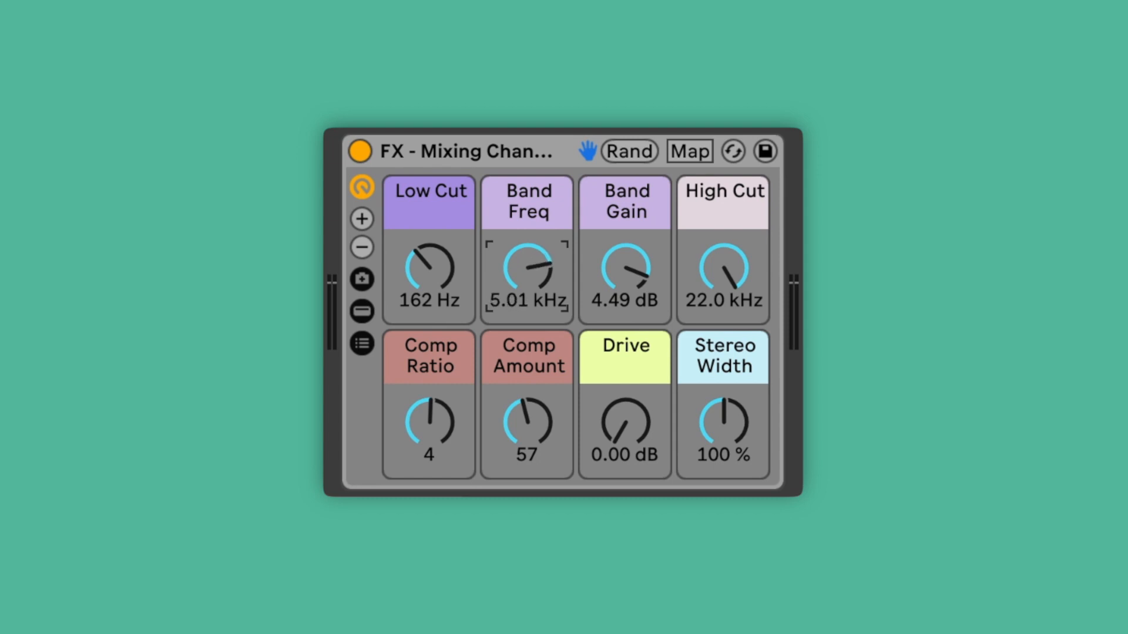
{"action": "left_click_drag", "start_coordinate": [622, 292], "coordinate": [625, 279]}
{"action": "left_click_drag", "start_coordinate": [527, 276], "coordinate": [527, 262]}
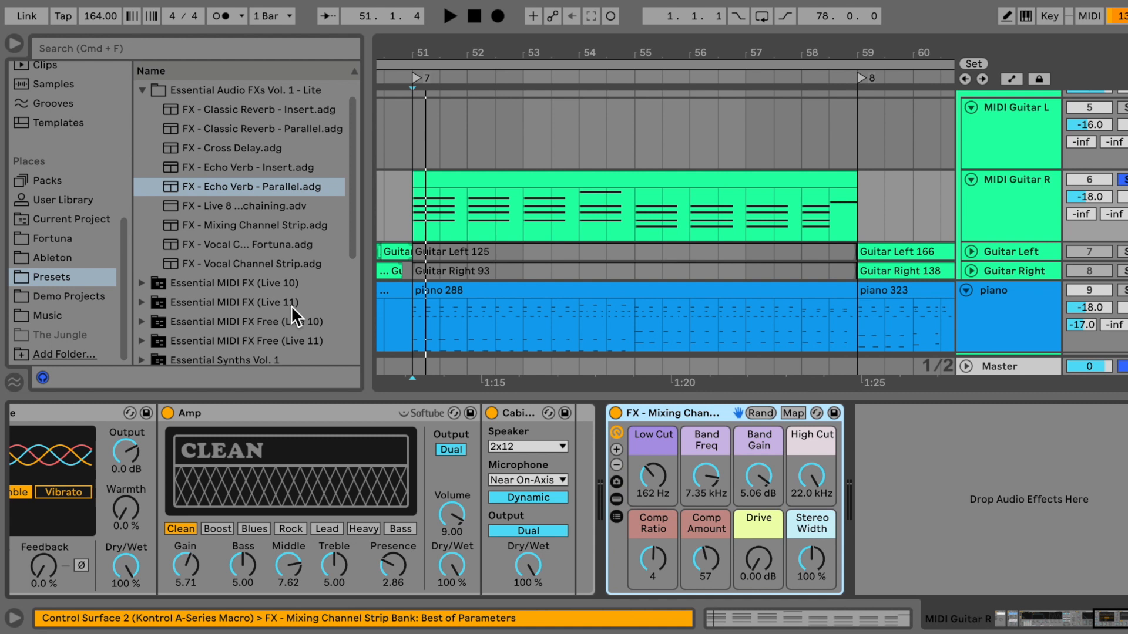
Add FX - Echo Verb - Parallel after the Mixing Channel Strip, set Echo Send to -25.7 dB and lower Verb Send
{"action": "left_click_drag", "start_coordinate": [245, 187], "coordinate": [897, 492]}
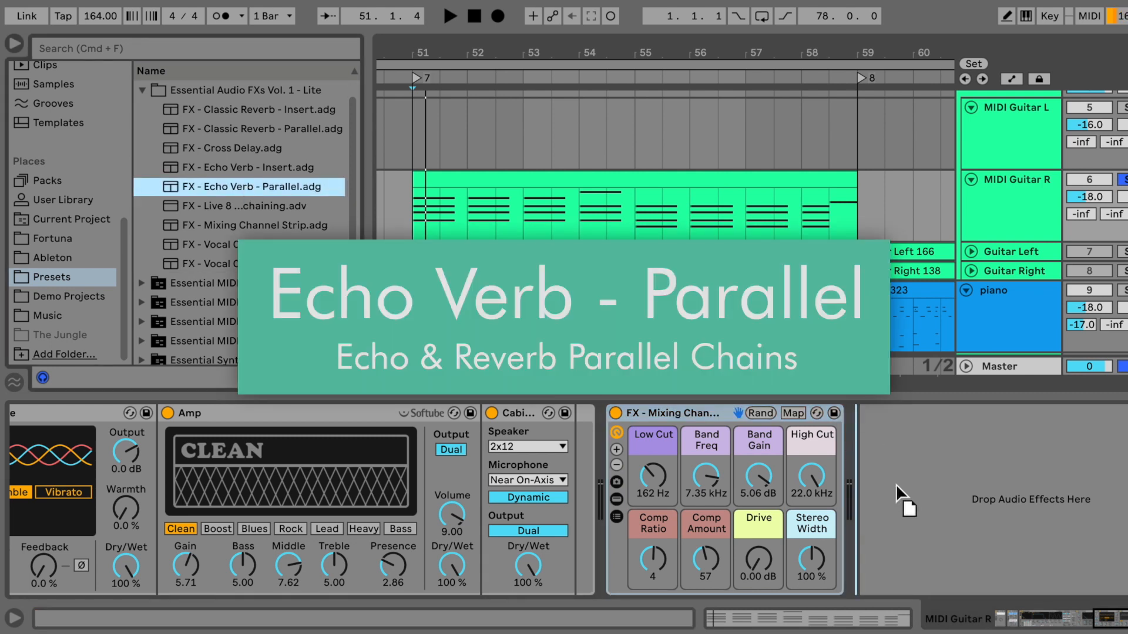
{"action": "left_click_drag", "start_coordinate": [986, 552], "coordinate": [985, 552]}
{"action": "left_click_drag", "start_coordinate": [1054, 487], "coordinate": [1054, 493]}
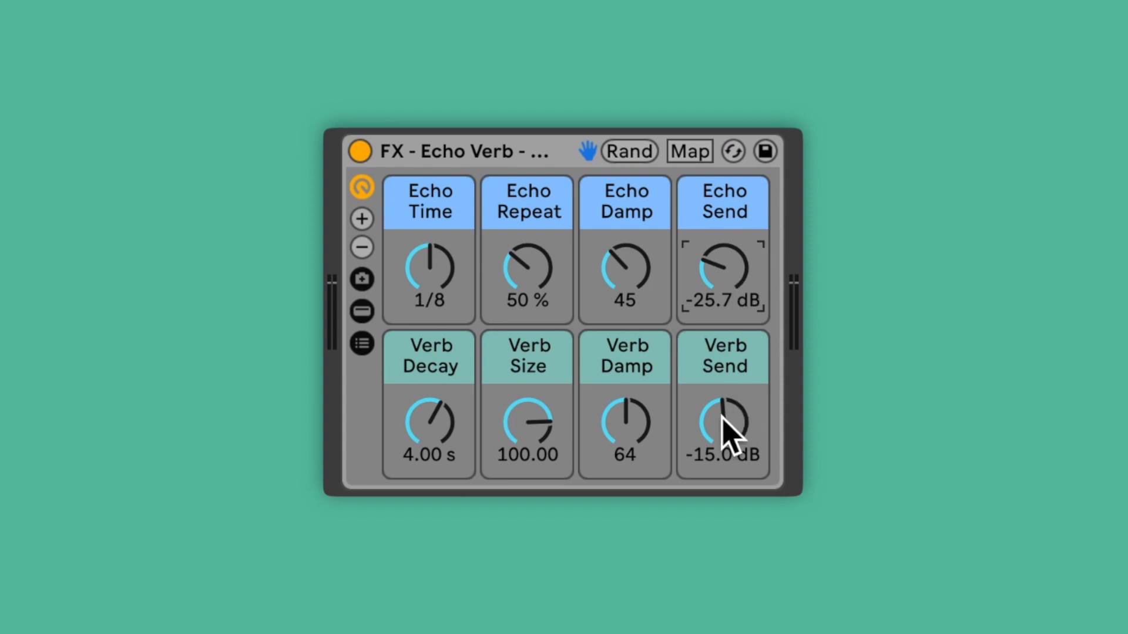
{"action": "left_click_drag", "start_coordinate": [727, 428], "coordinate": [728, 458]}
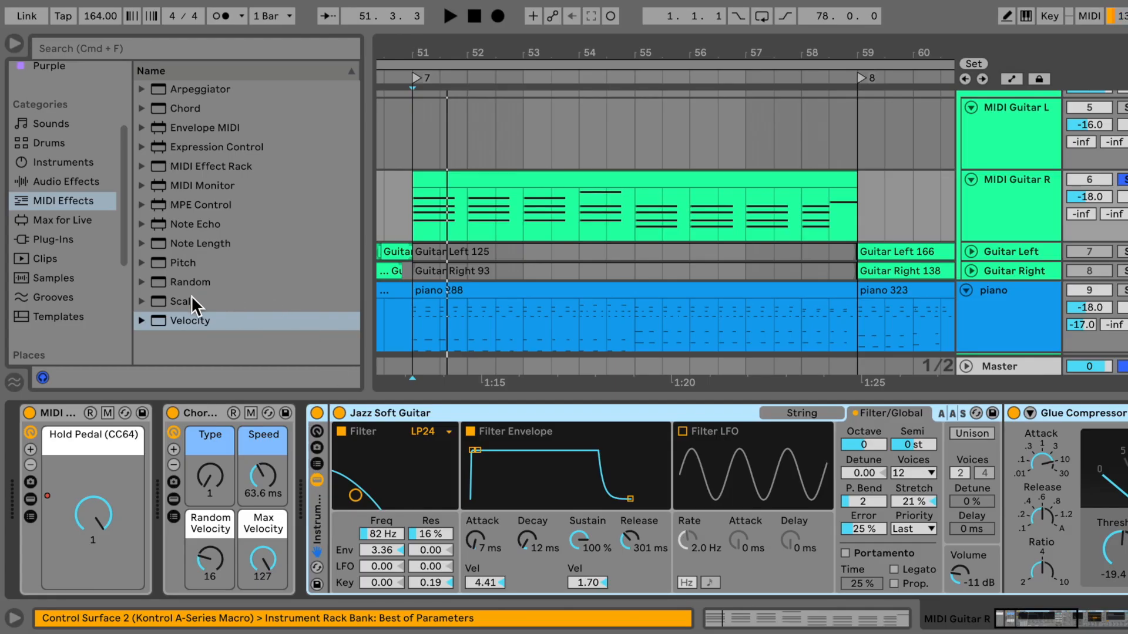
Insert a Velocity MIDI effect before the Instrument Rack and set Out Low to 52 and Drive to 0.51
{"action": "mouse_move", "coordinate": [175, 317]}
{"action": "left_mouse_down"}
{"action": "mouse_move", "coordinate": [297, 383]}
{"action": "mouse_move", "coordinate": [313, 459]}
{"action": "left_mouse_up"}
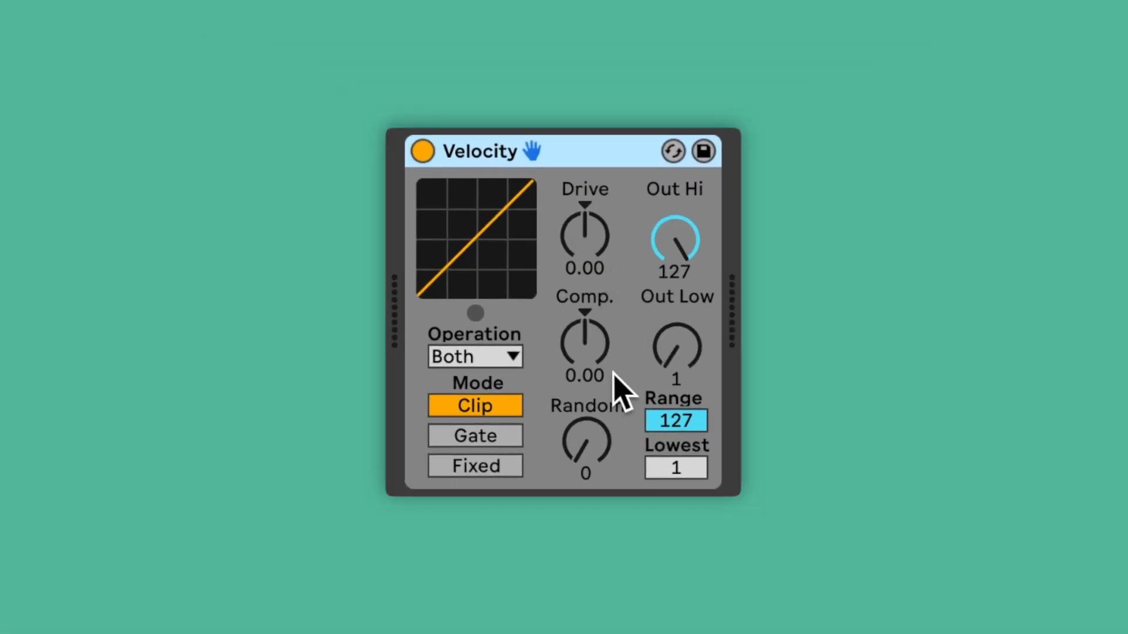
{"action": "left_click_drag", "start_coordinate": [676, 348], "coordinate": [675, 292]}
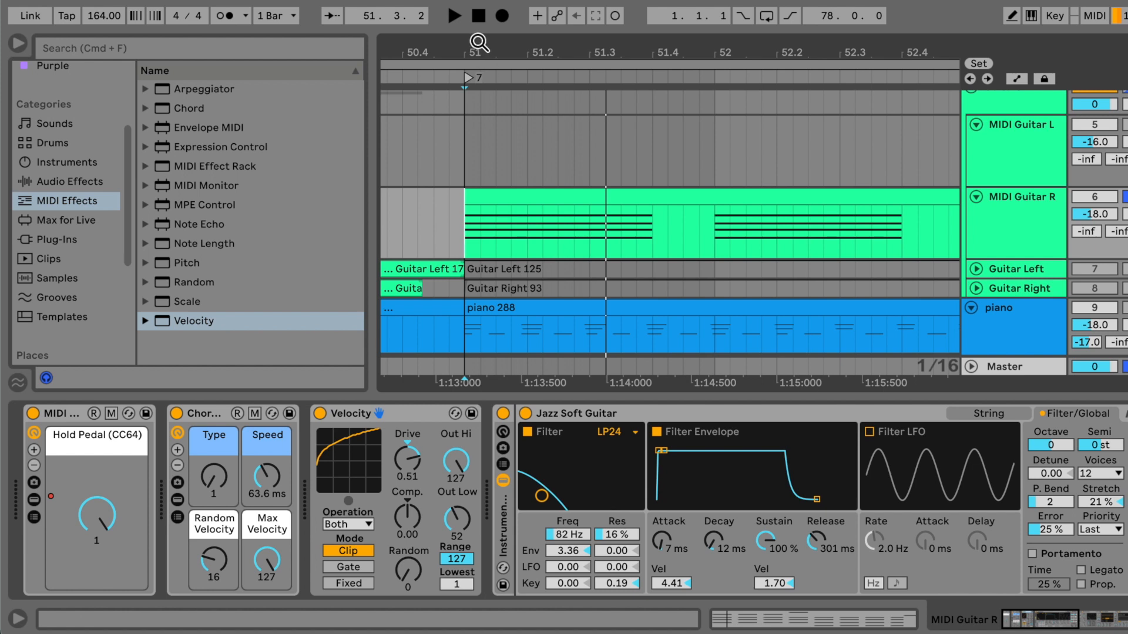
Extend the MIDI Guitar R clip's start back to bar 50 and stretch all its notes' starts slightly ahead of the beat
{"action": "left_click_drag", "start_coordinate": [473, 42], "coordinate": [473, 27]}
{"action": "left_click_drag", "start_coordinate": [517, 198], "coordinate": [411, 202]}
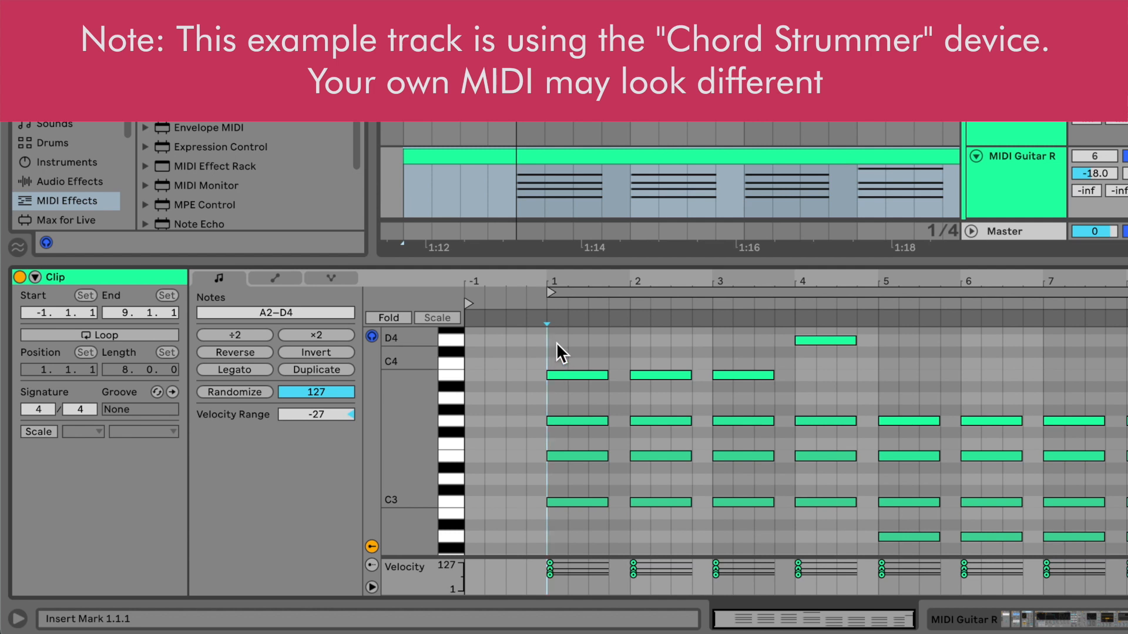
{"action": "left_click_drag", "start_coordinate": [555, 343], "coordinate": [799, 483]}
{"action": "key", "text": "super+a"}
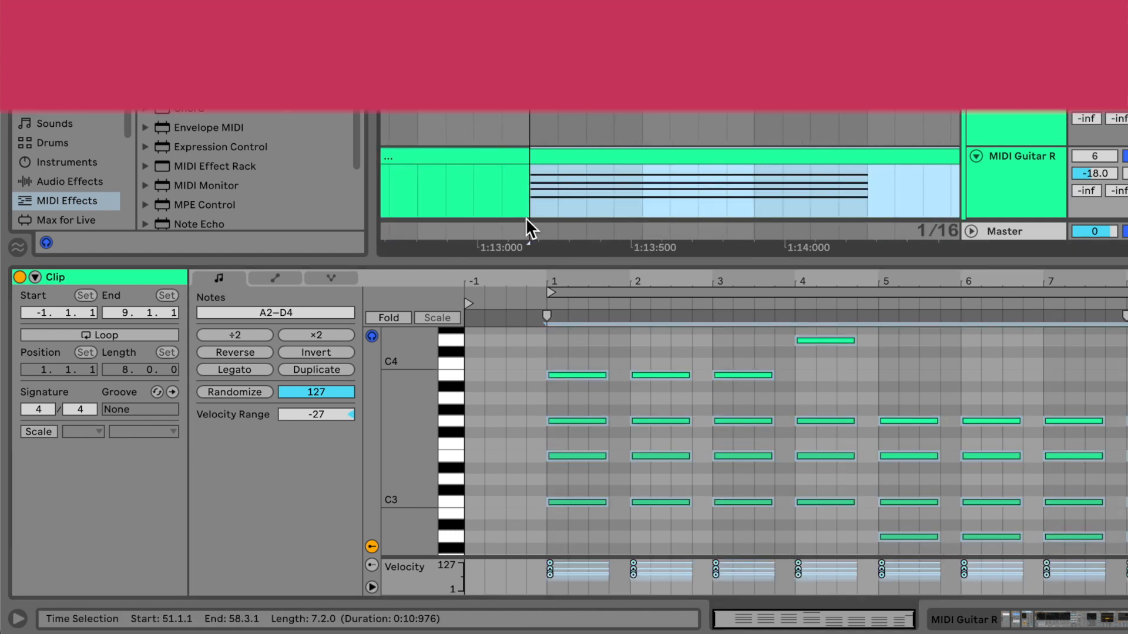
{"action": "left_click_drag", "start_coordinate": [551, 375], "coordinate": [534, 374]}
Play back the adjusted MIDI Guitar R clip, starting again from bar 50
{"action": "key", "text": "space"}
{"action": "key", "text": "space"}
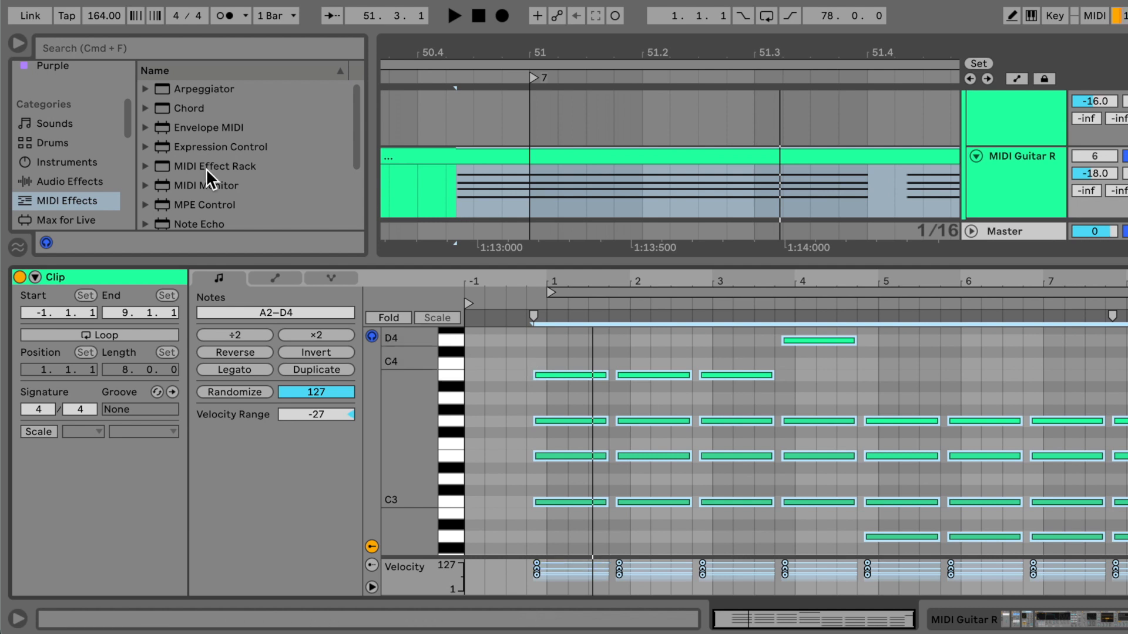
{"action": "left_click_drag", "start_coordinate": [535, 52], "coordinate": [582, 52]}
{"action": "left_click", "coordinate": [439, 176]}
{"action": "key", "text": "space"}
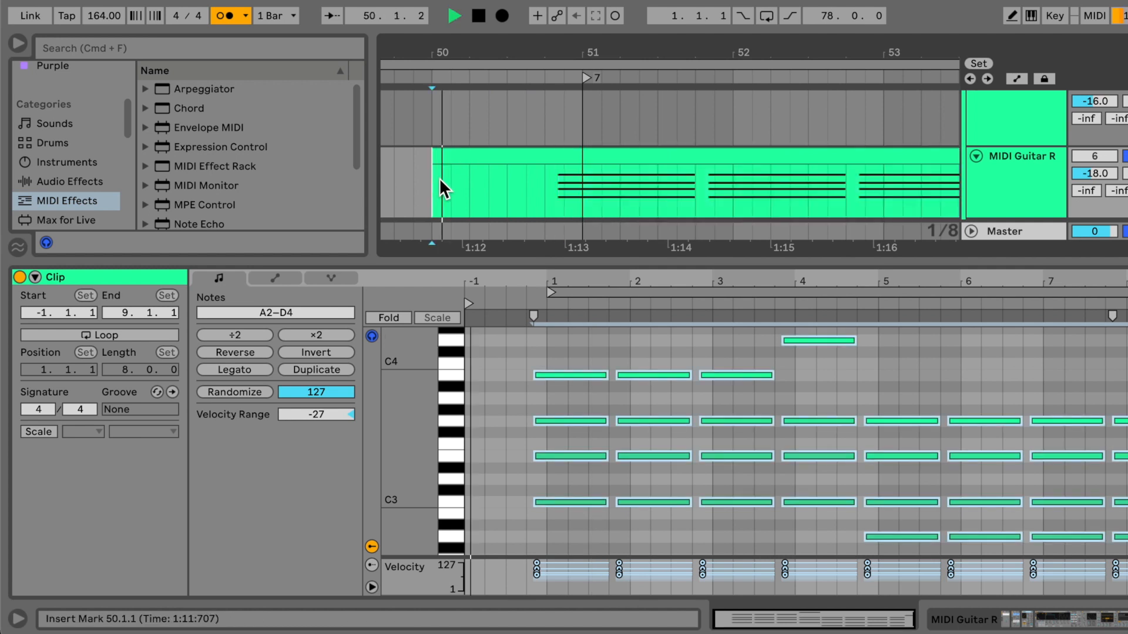